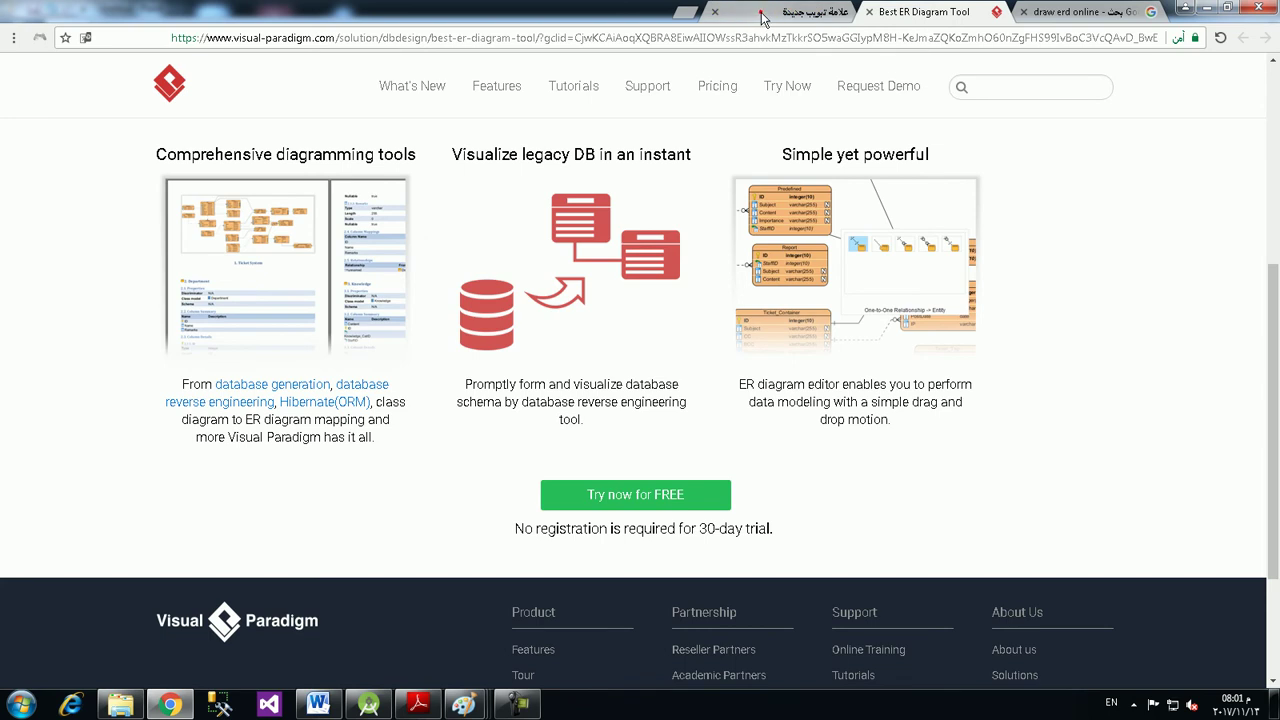
Search the Start menu for 'sql' to bring up SQL Server Management Studio
click(846, 31)
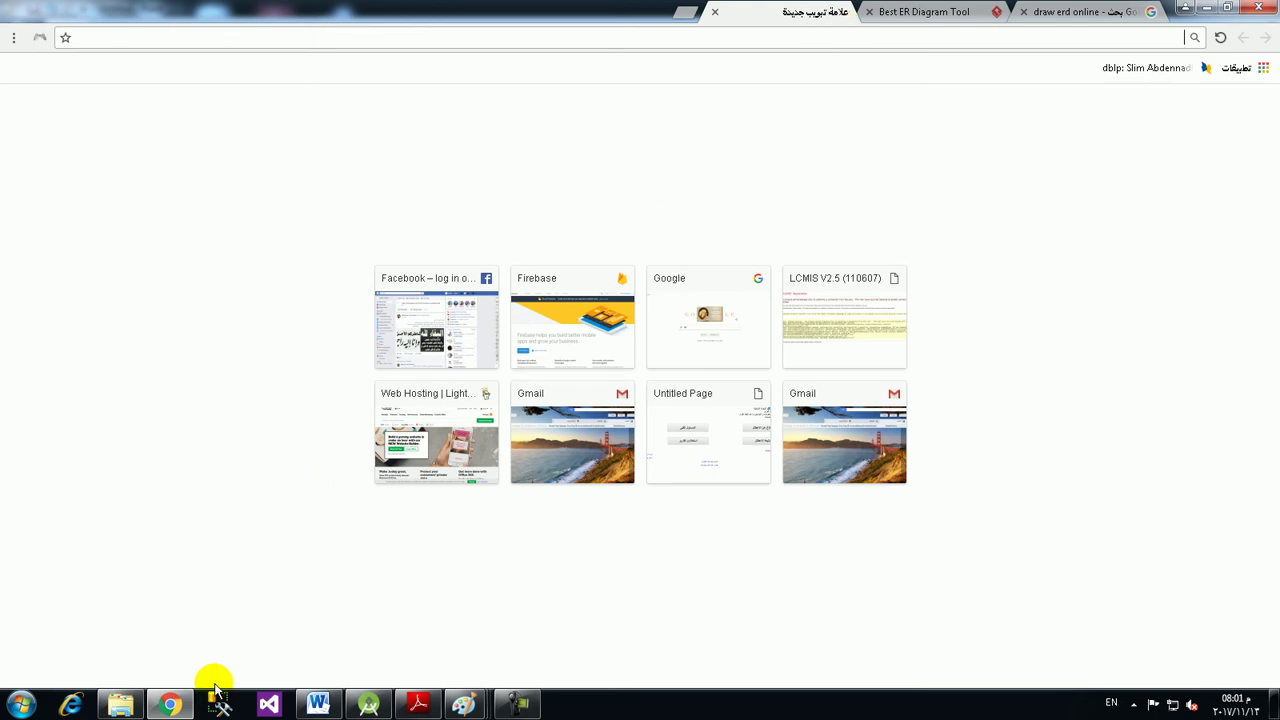
drag(220, 705, 416, 625)
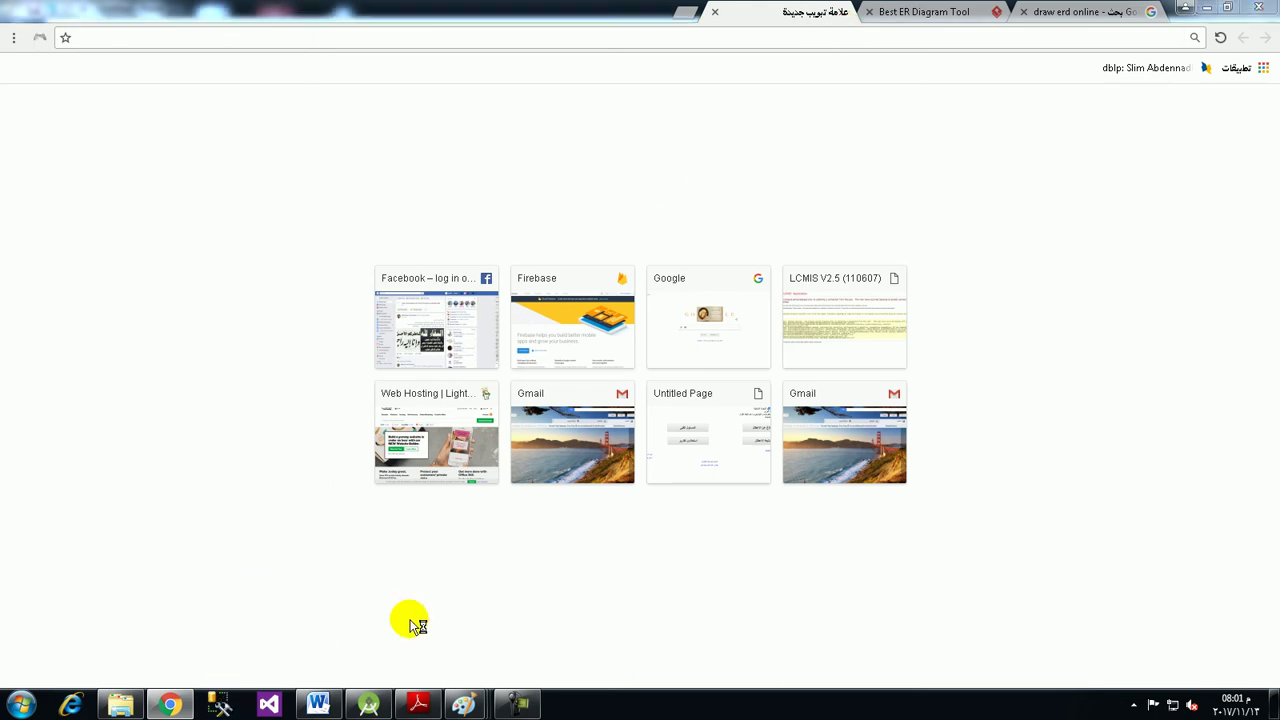
key(super)
text(sql)
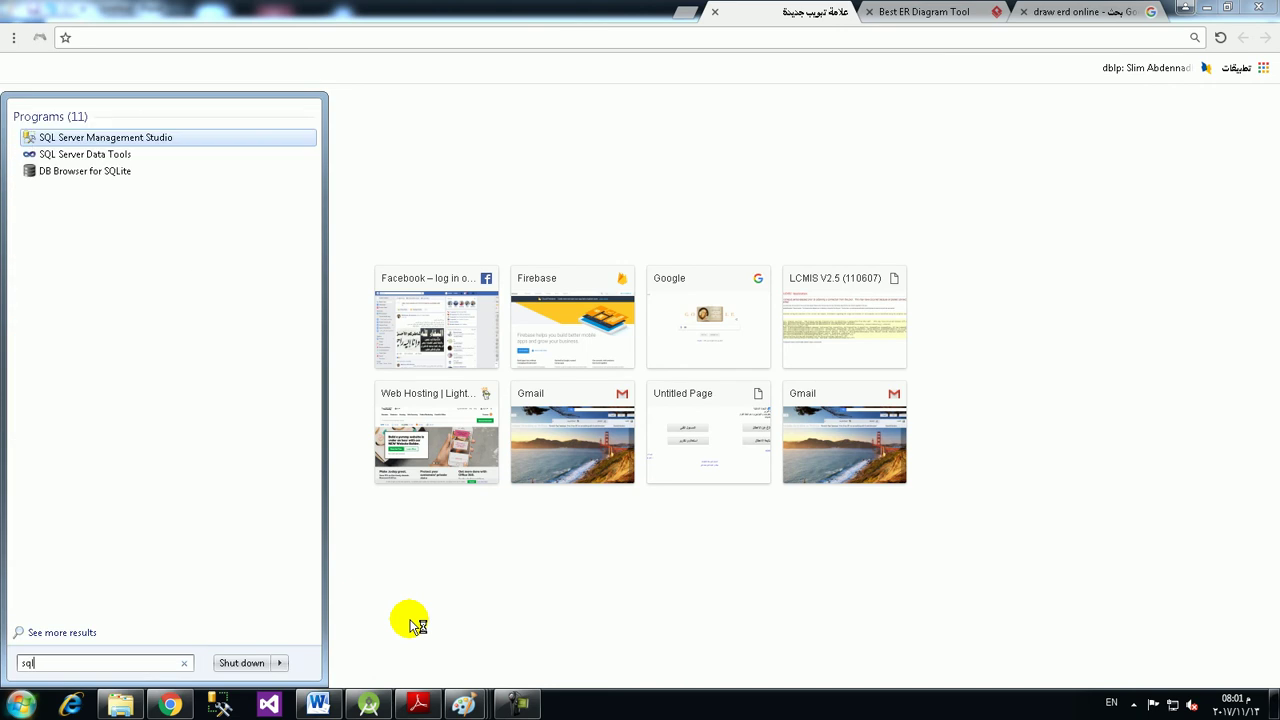
key(BackSpace)
key(BackSpace)
key(BackSpace)
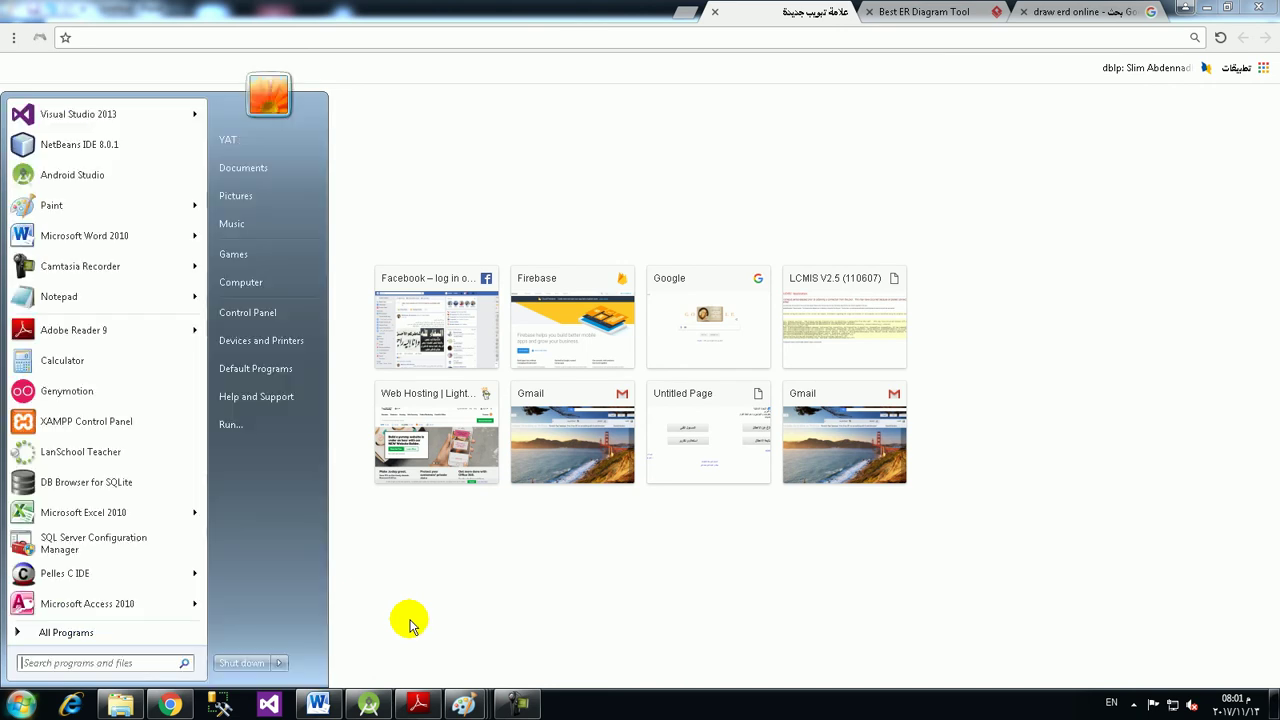
key(Escape)
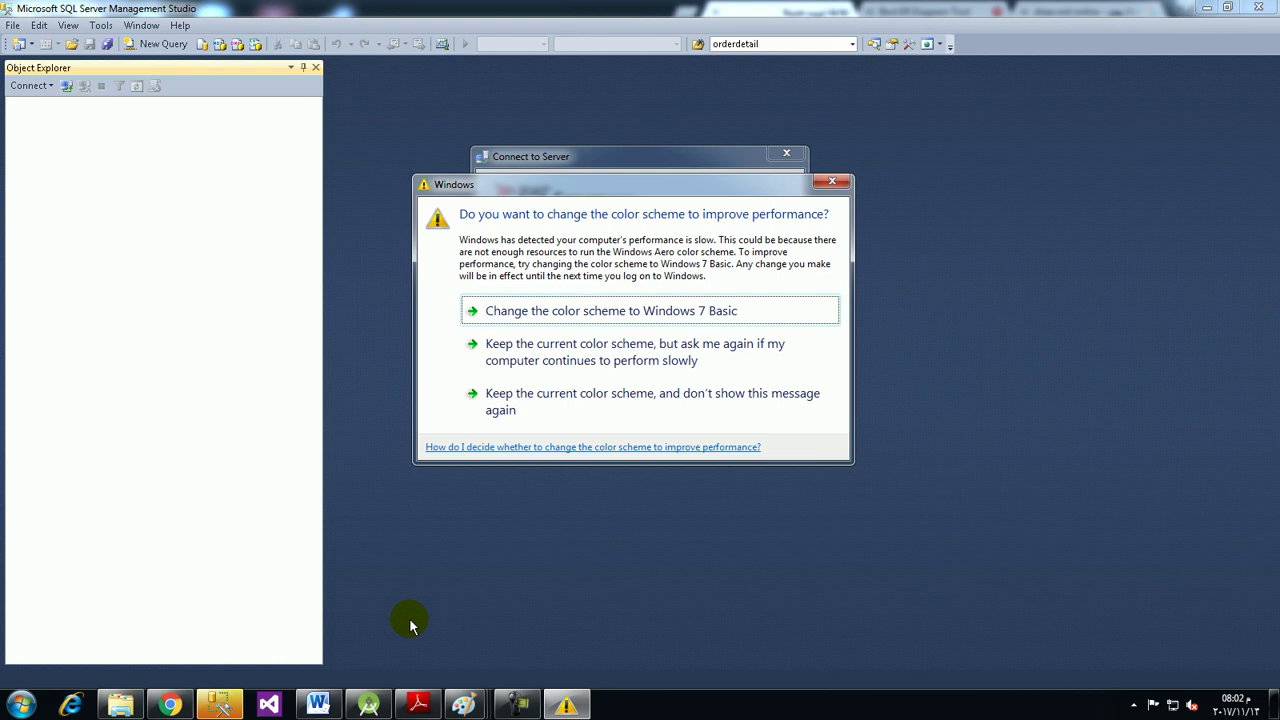
Dismiss the Windows colour-scheme warnings, then bring the browser window back to the front
key(Escape)
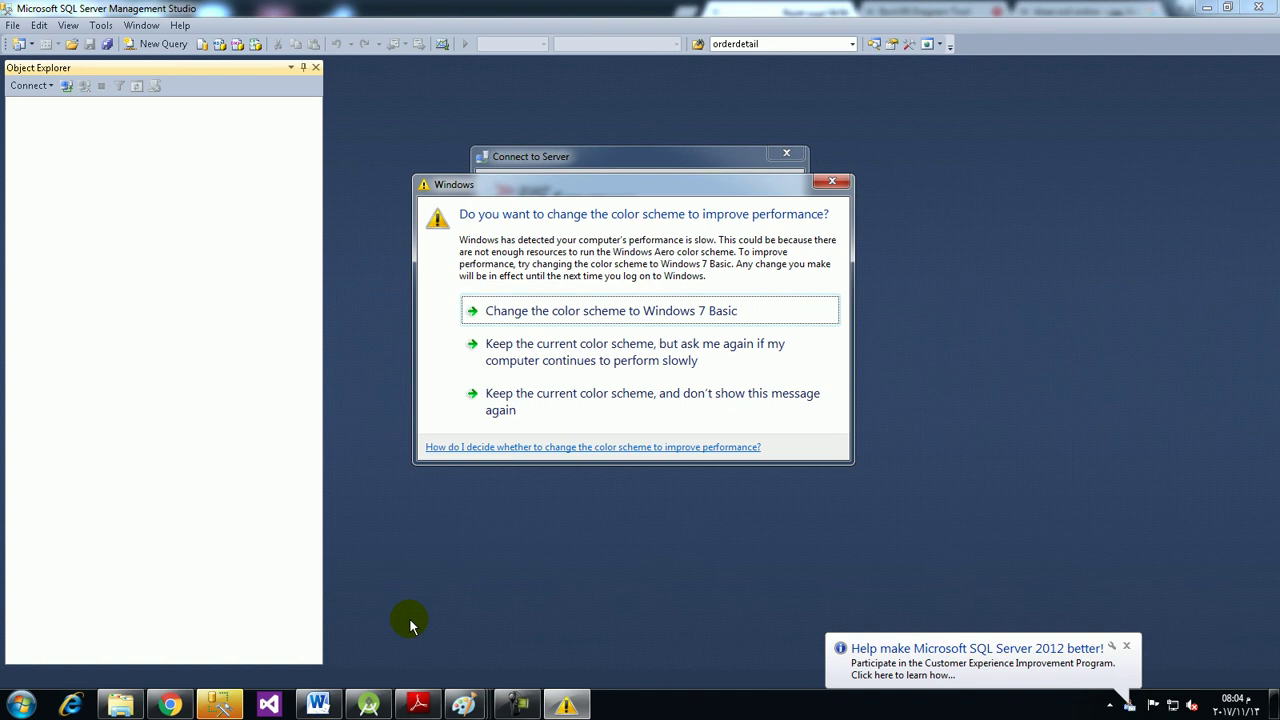
key(Escape)
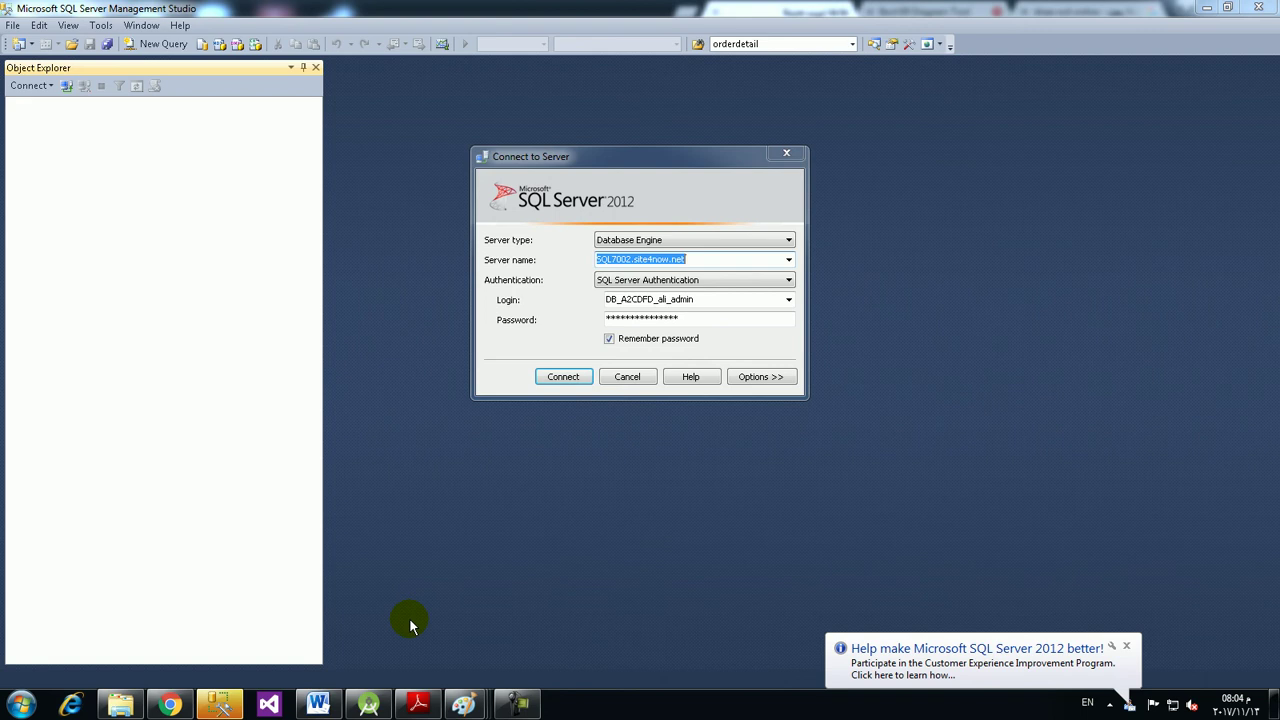
click(170, 705)
Try the mistyped address samrtasp.net, then go to the Google homepage instead
text(sam)
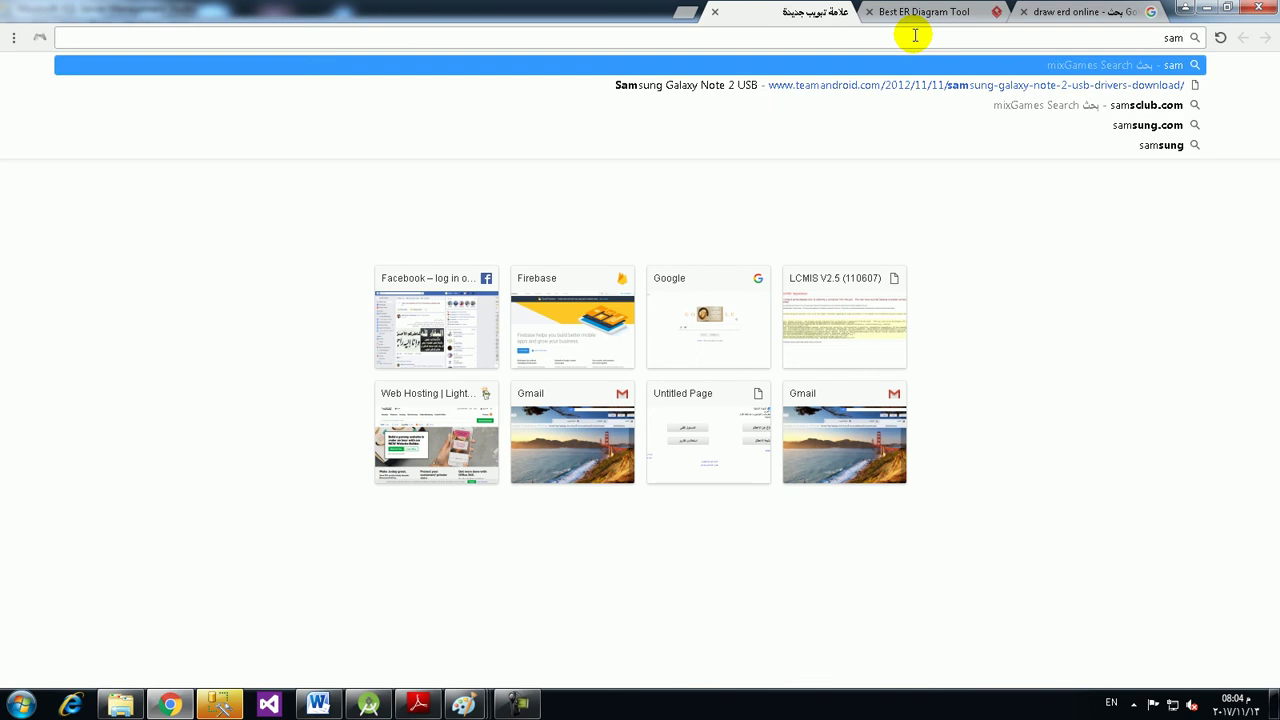
text(rt)
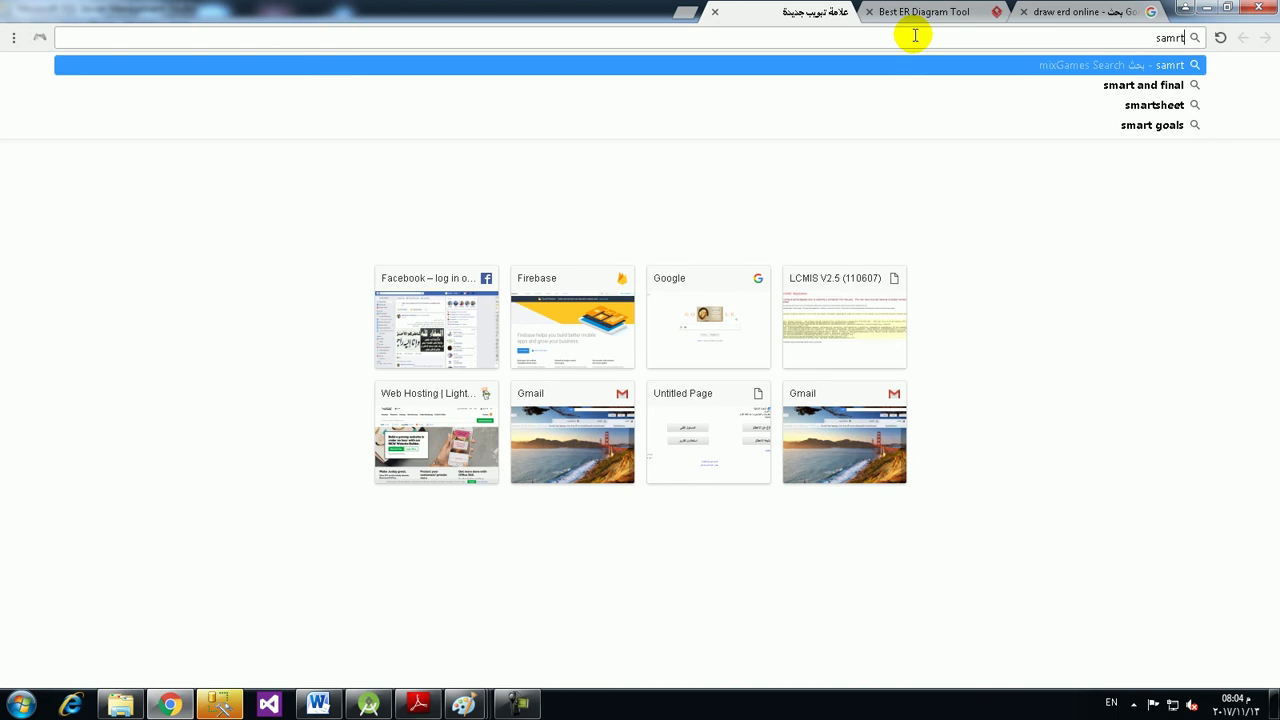
text(as)
text(p.ne)
text(t)
key(Return)
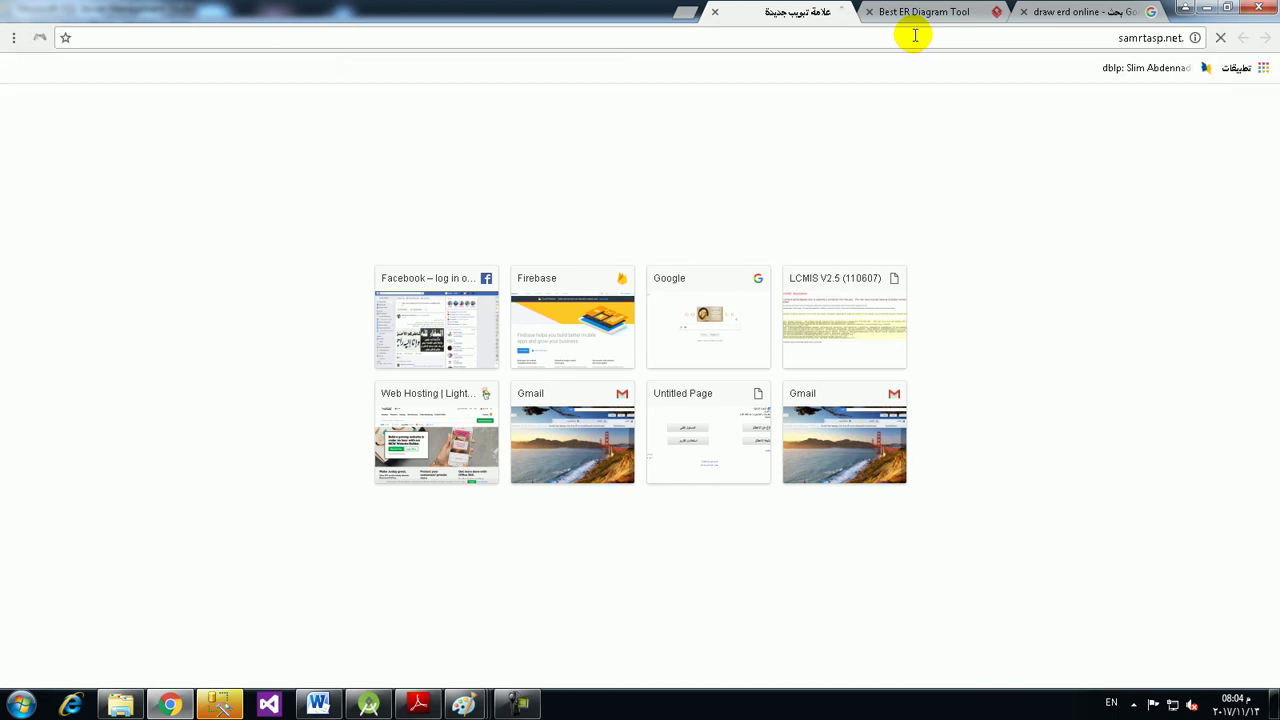
click(915, 35)
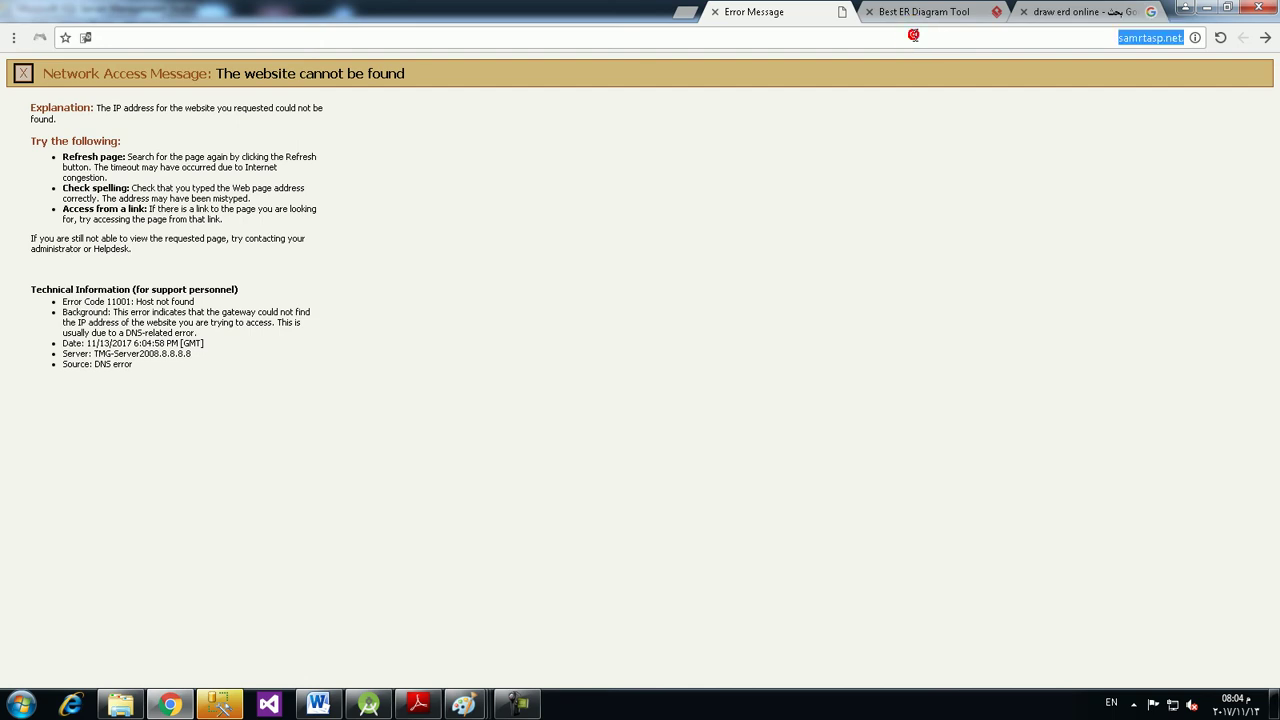
click(915, 35)
key(Return)
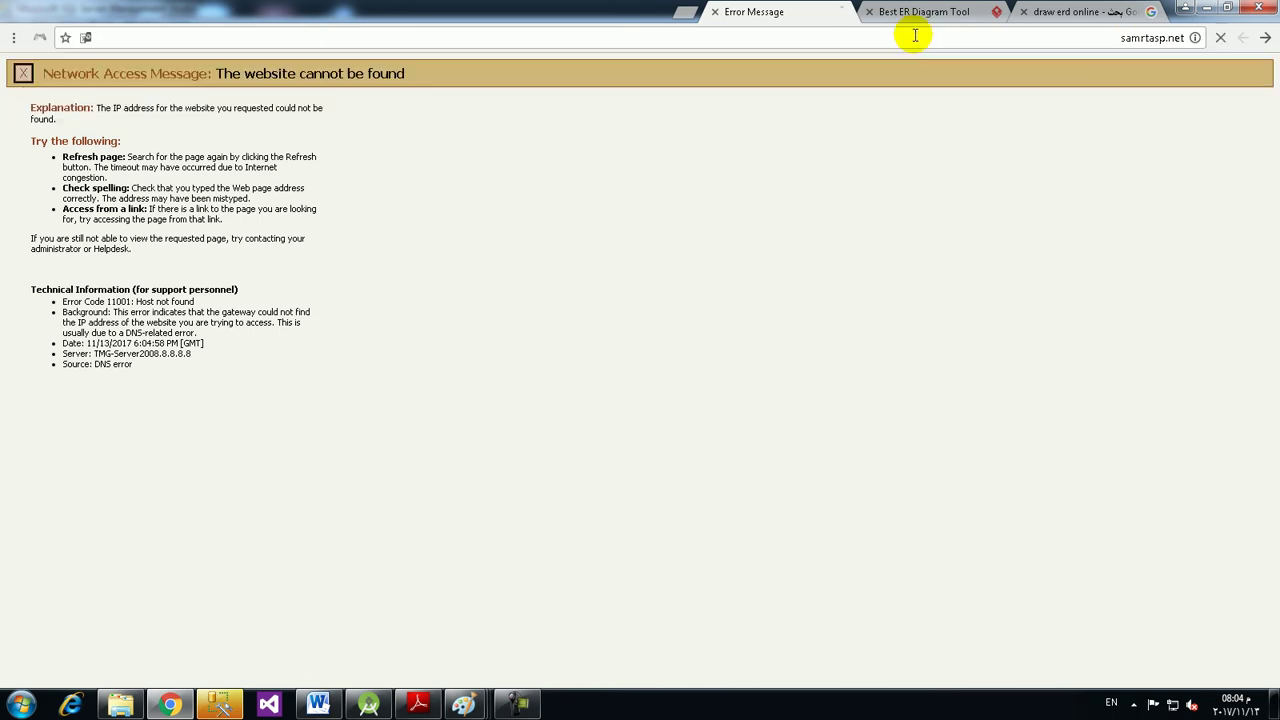
click(915, 35)
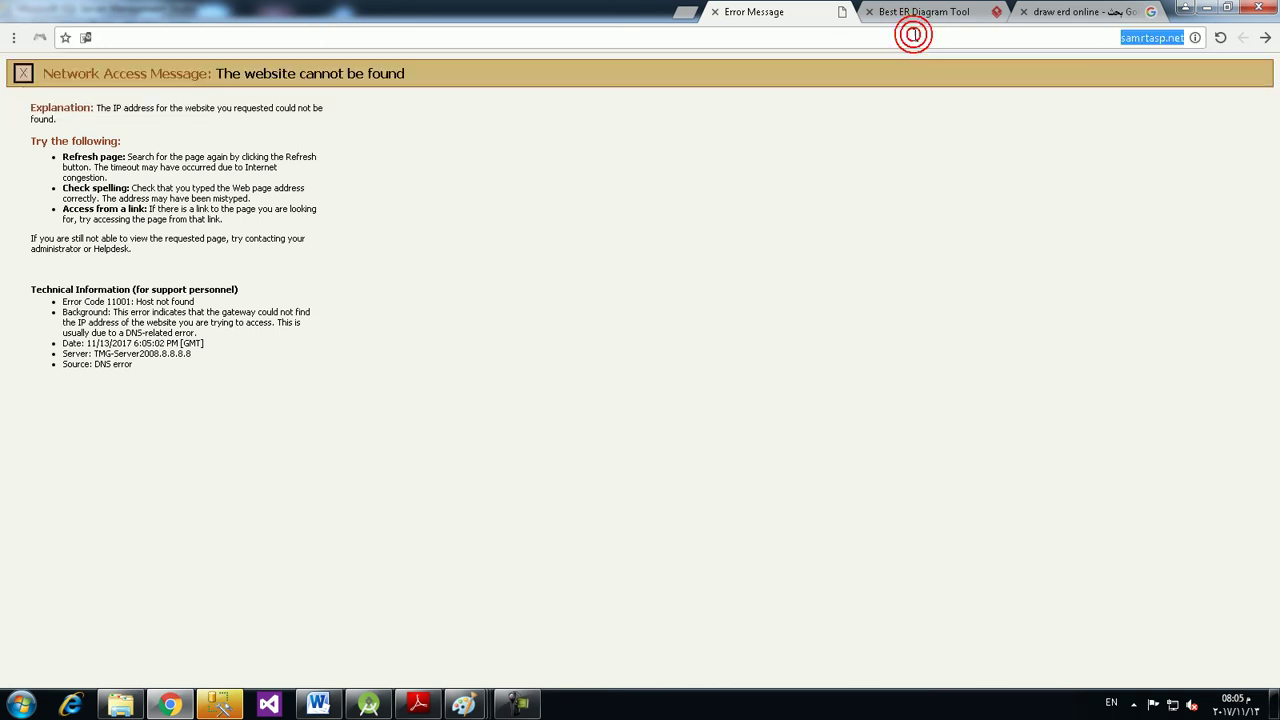
text(go)
key(Return)
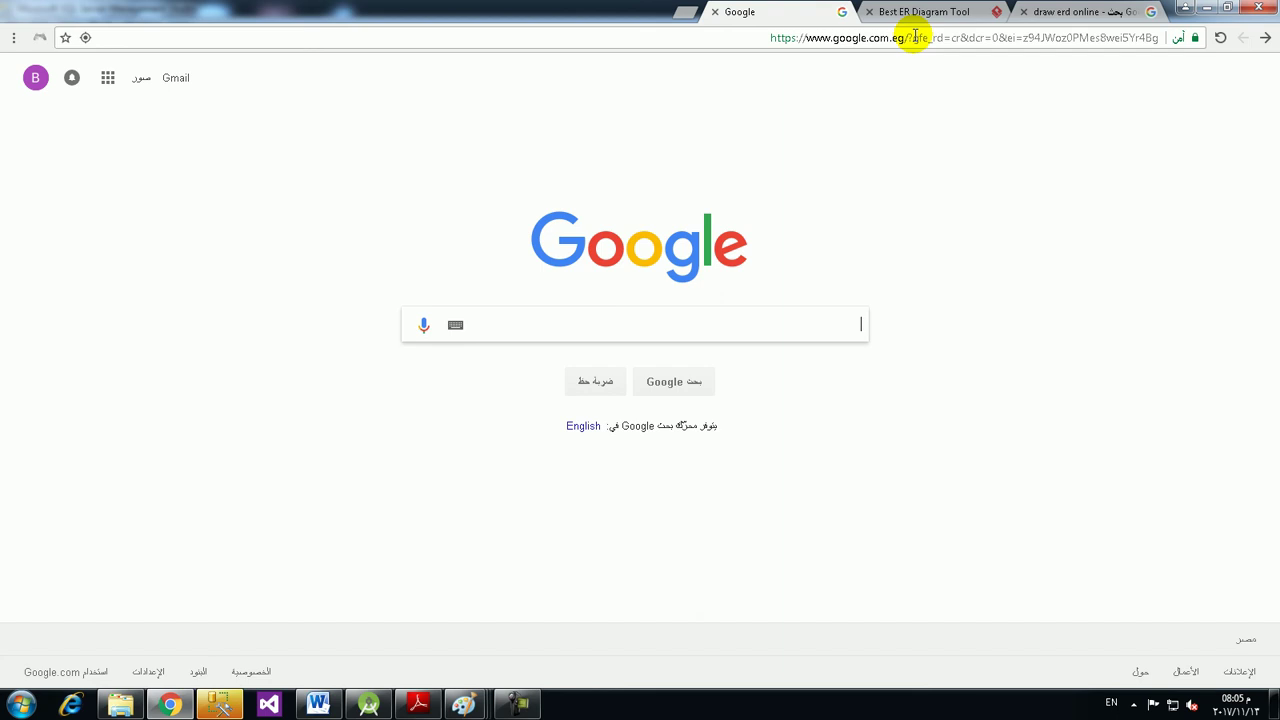
Search Google for 'smart asp' and open the smarterasp.net result
text(smart)
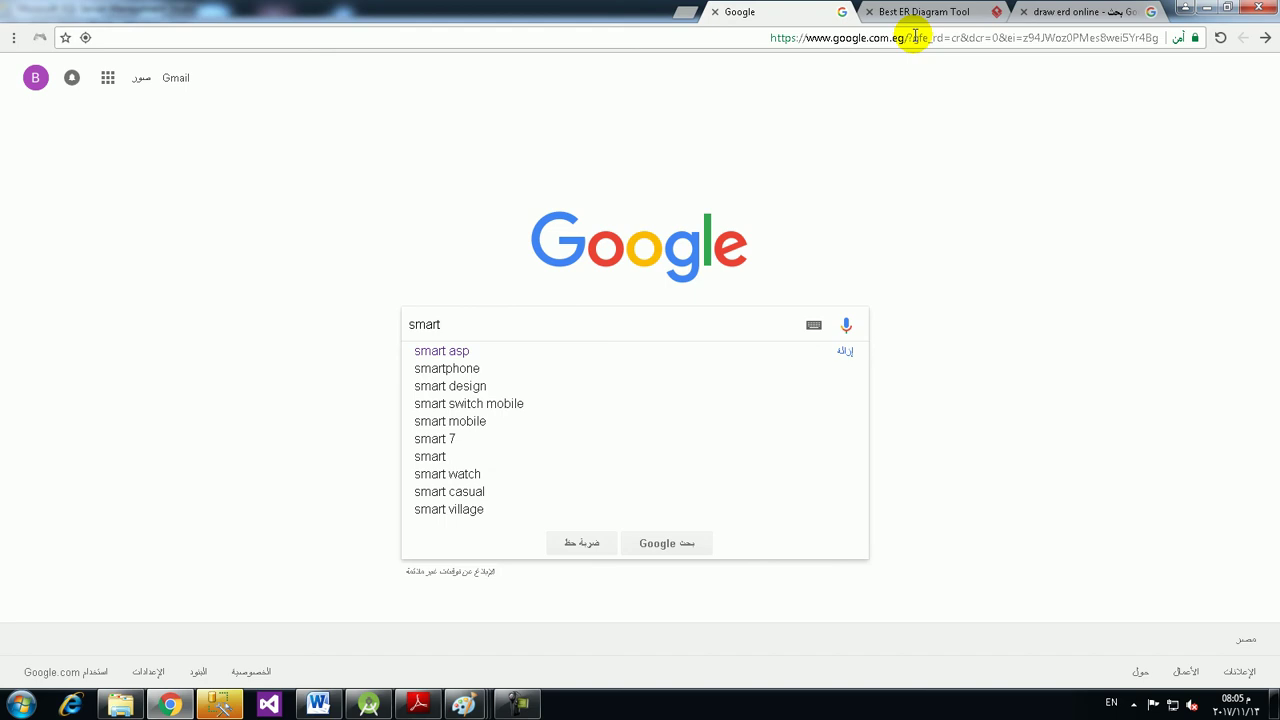
key(Down)
key(Return)
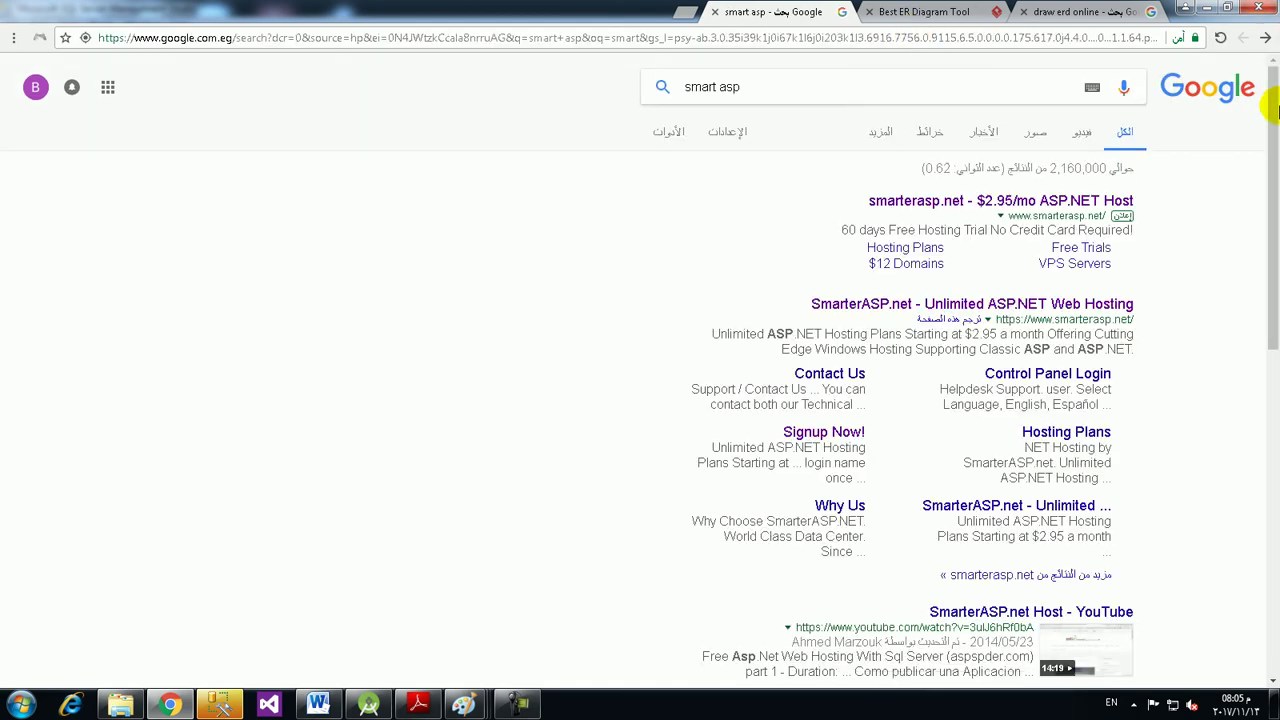
click(1030, 205)
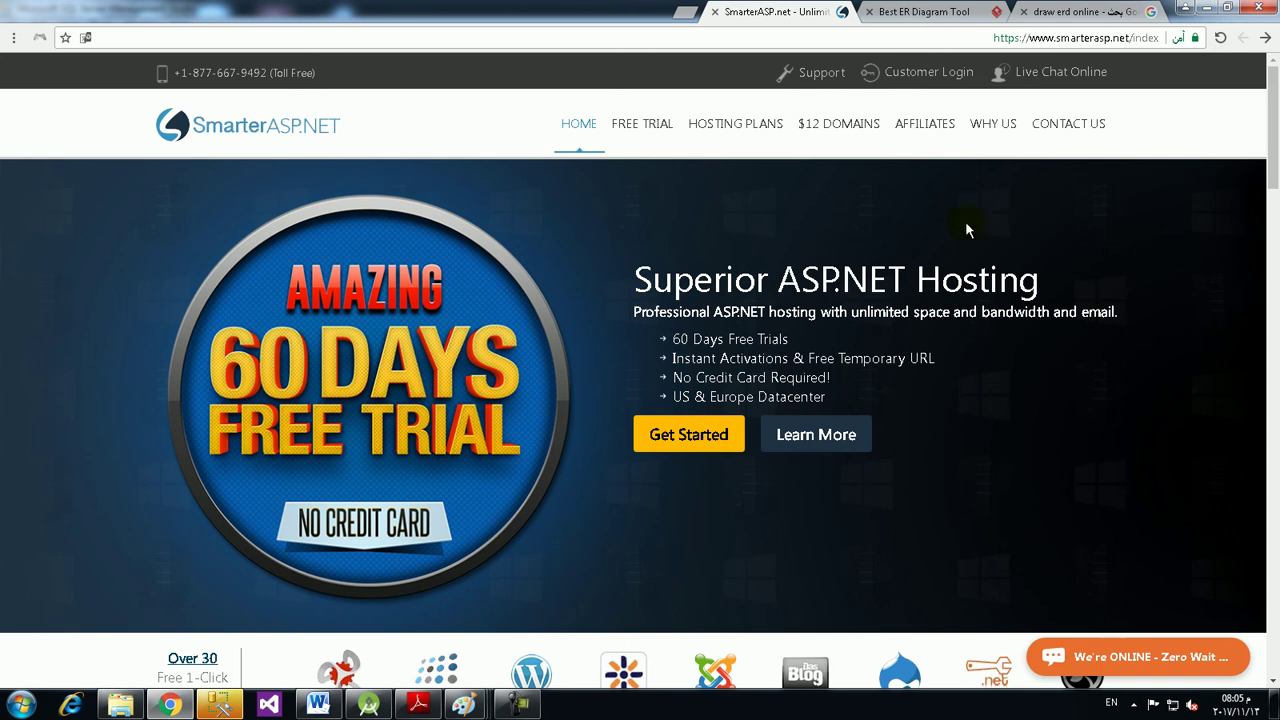
Start the SmarterASP.NET 60-day free-trial signup
click(737, 436)
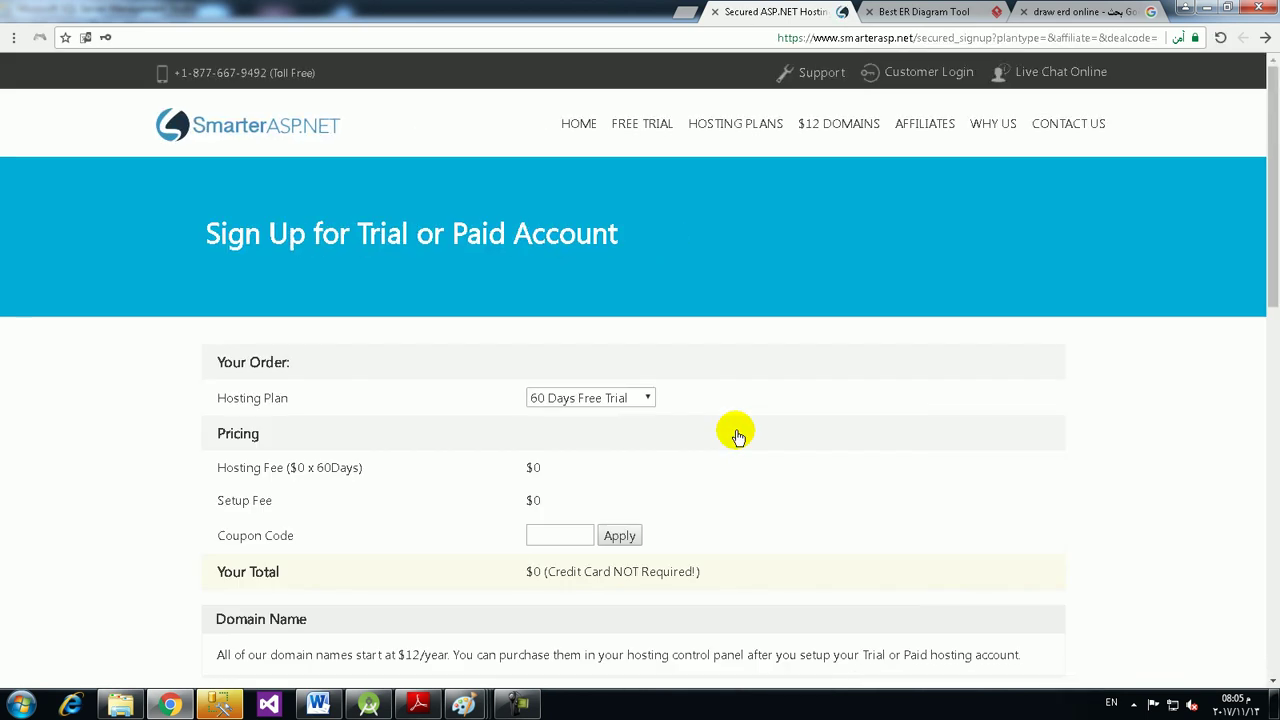
scroll(697, 433, down, 3)
scroll(700, 436, down, 2)
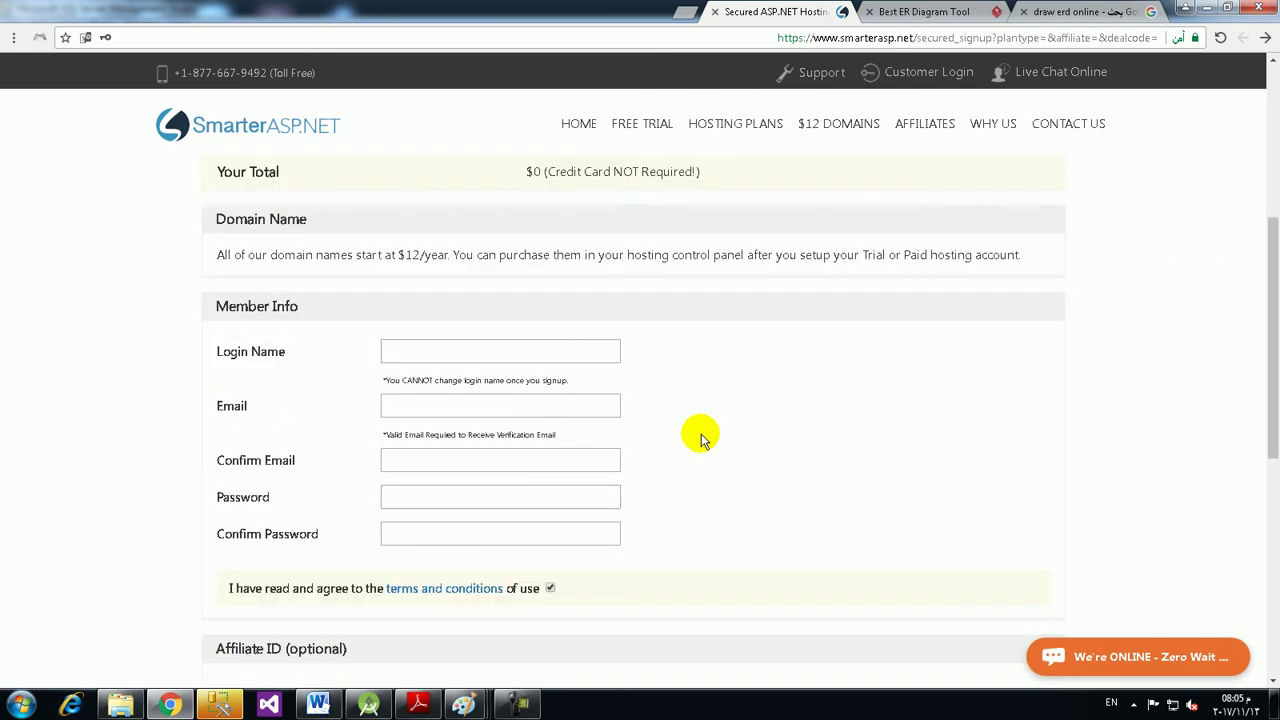
scroll(640, 331, down, 1)
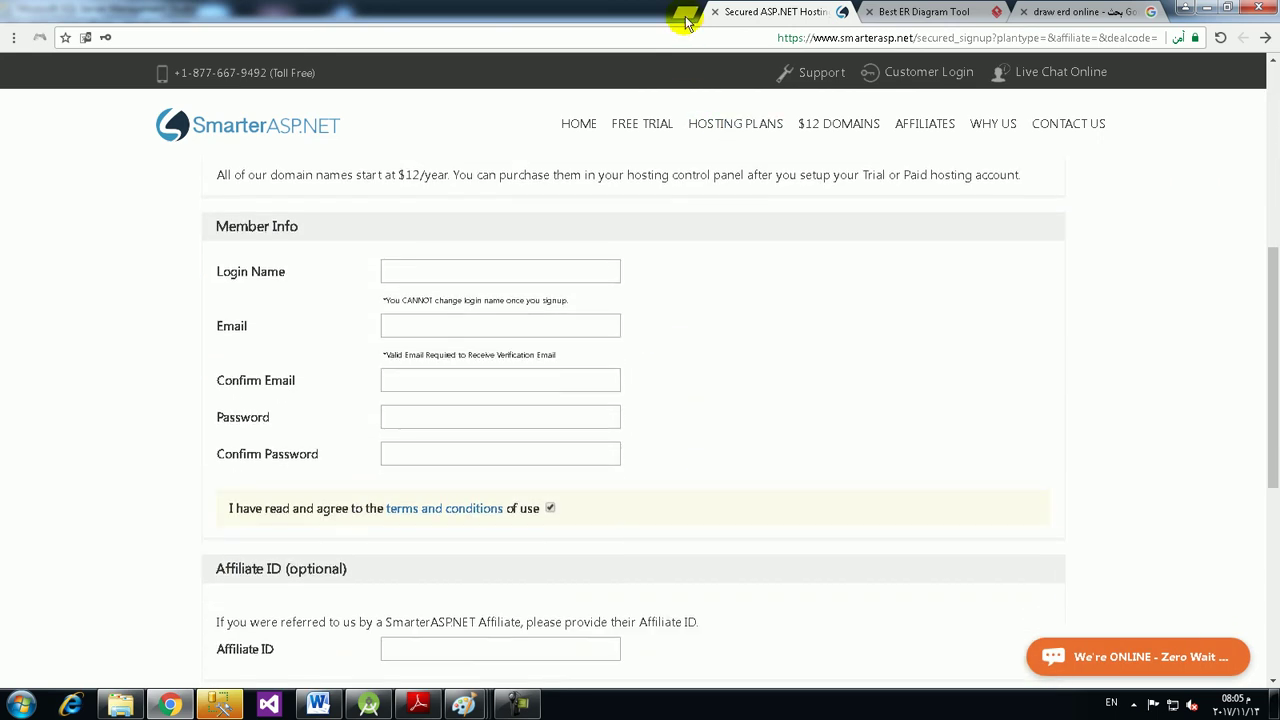
Open Gmail in a new browser tab
click(686, 18)
text(g)
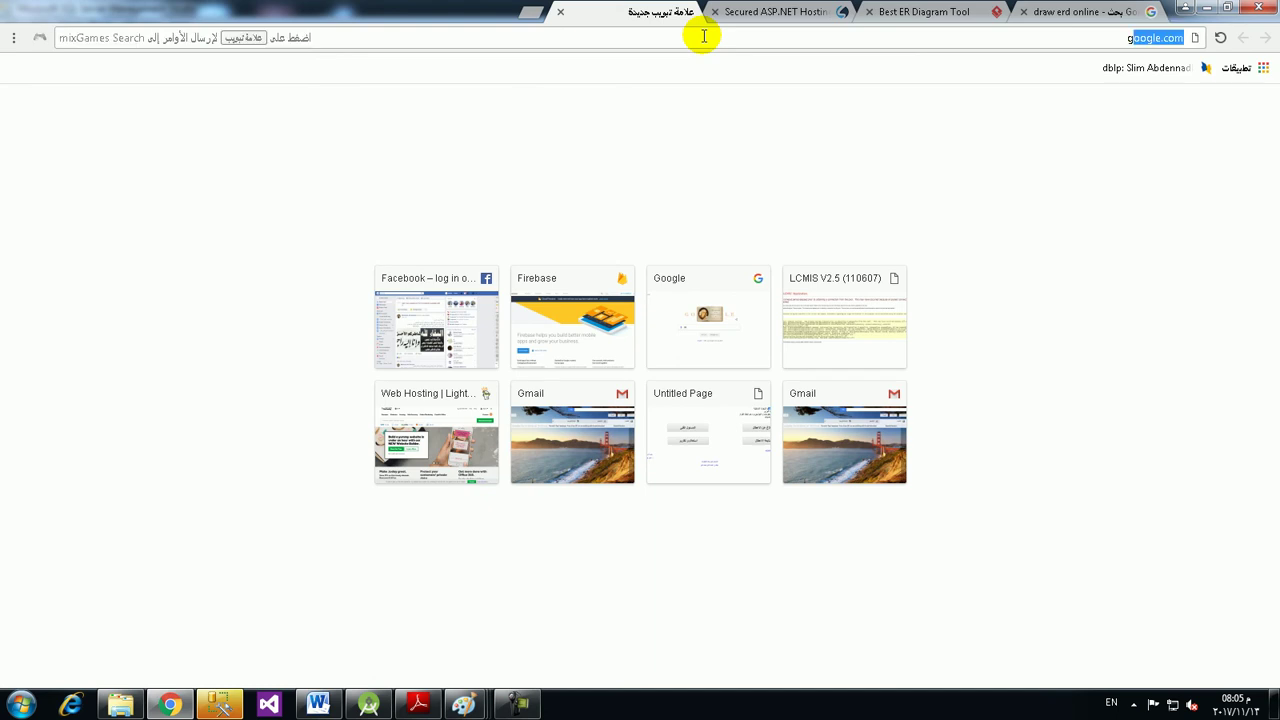
key(Return)
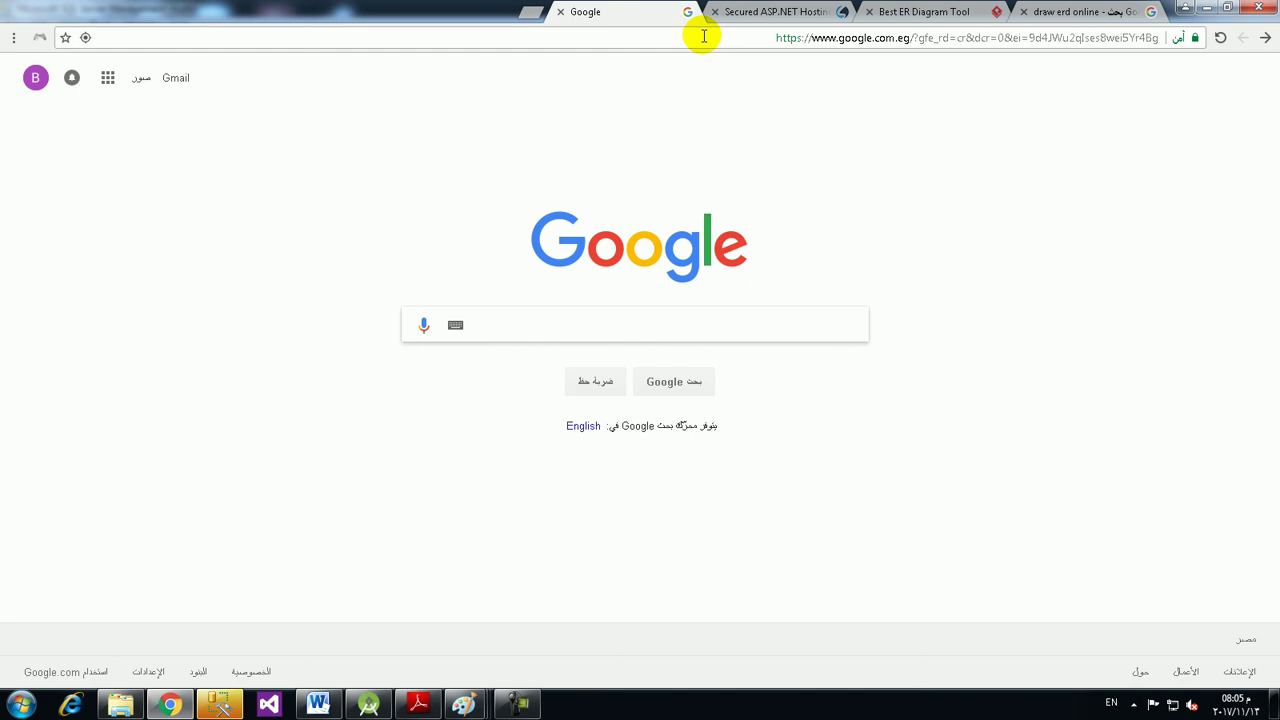
click(704, 36)
text(m)
key(Return)
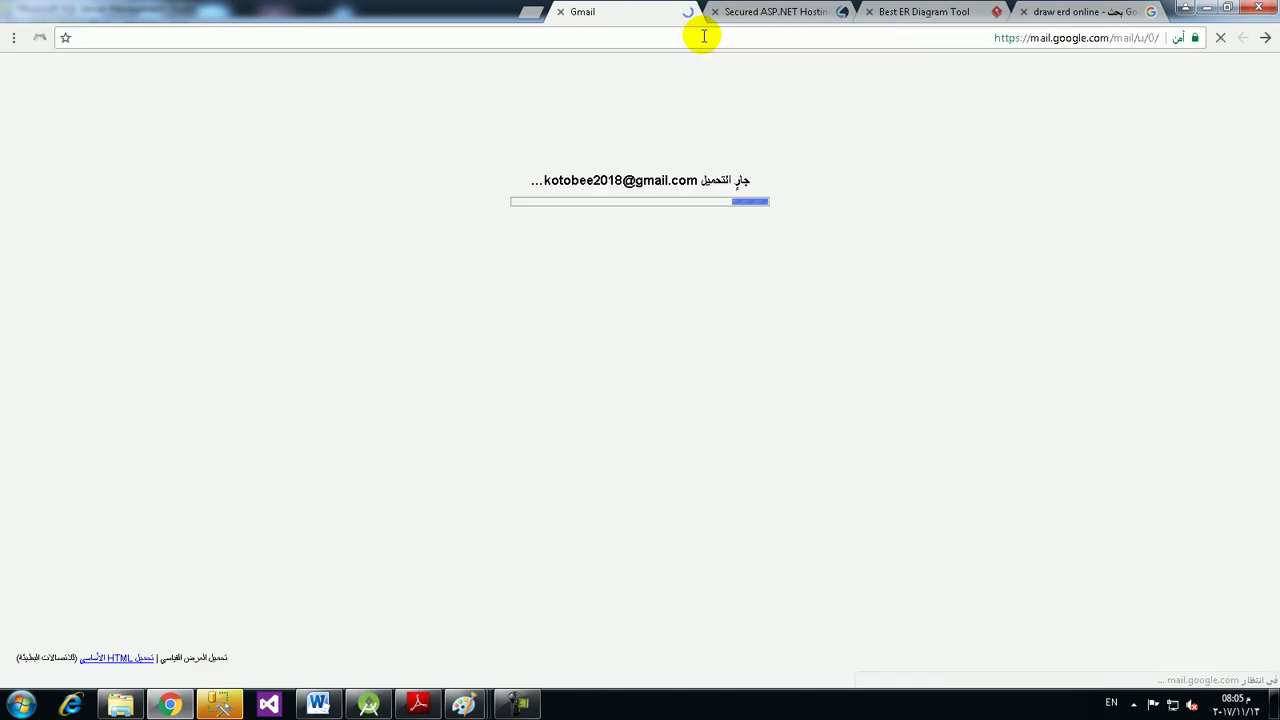
Enter CarCenter as the signup login name and move to the Email field
click(770, 11)
click(441, 272)
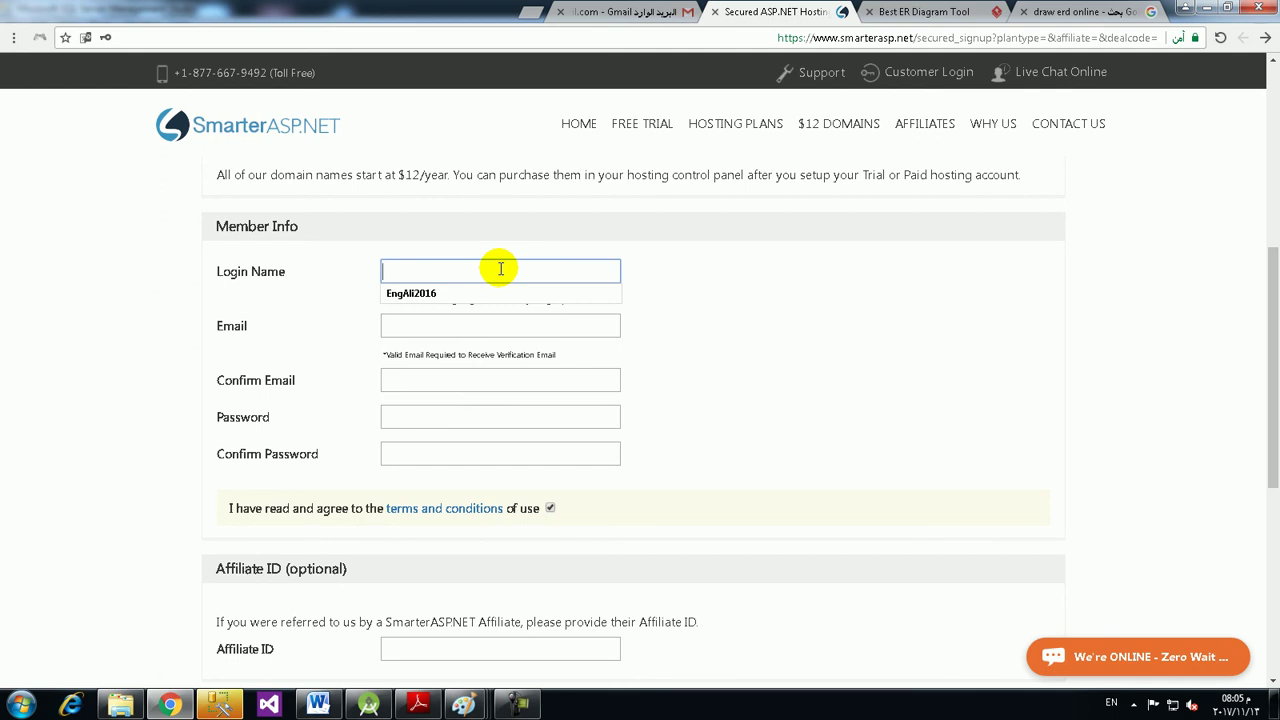
text(CarCenter)
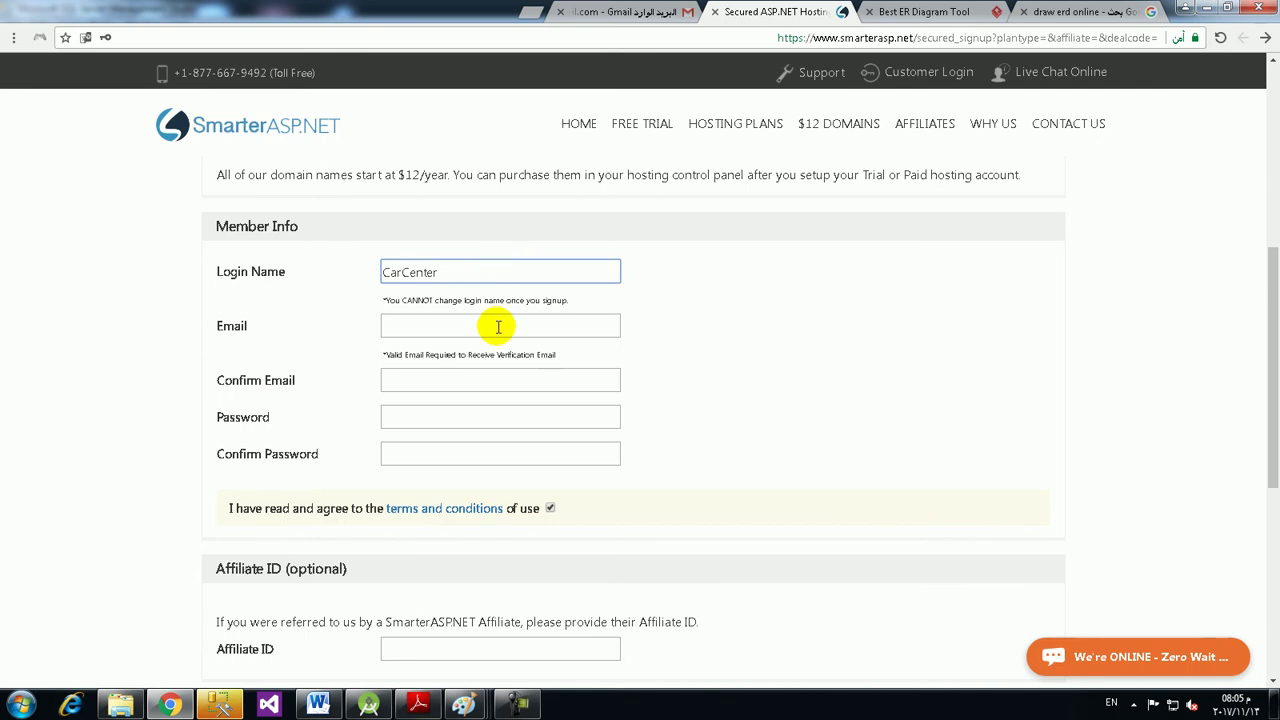
click(496, 326)
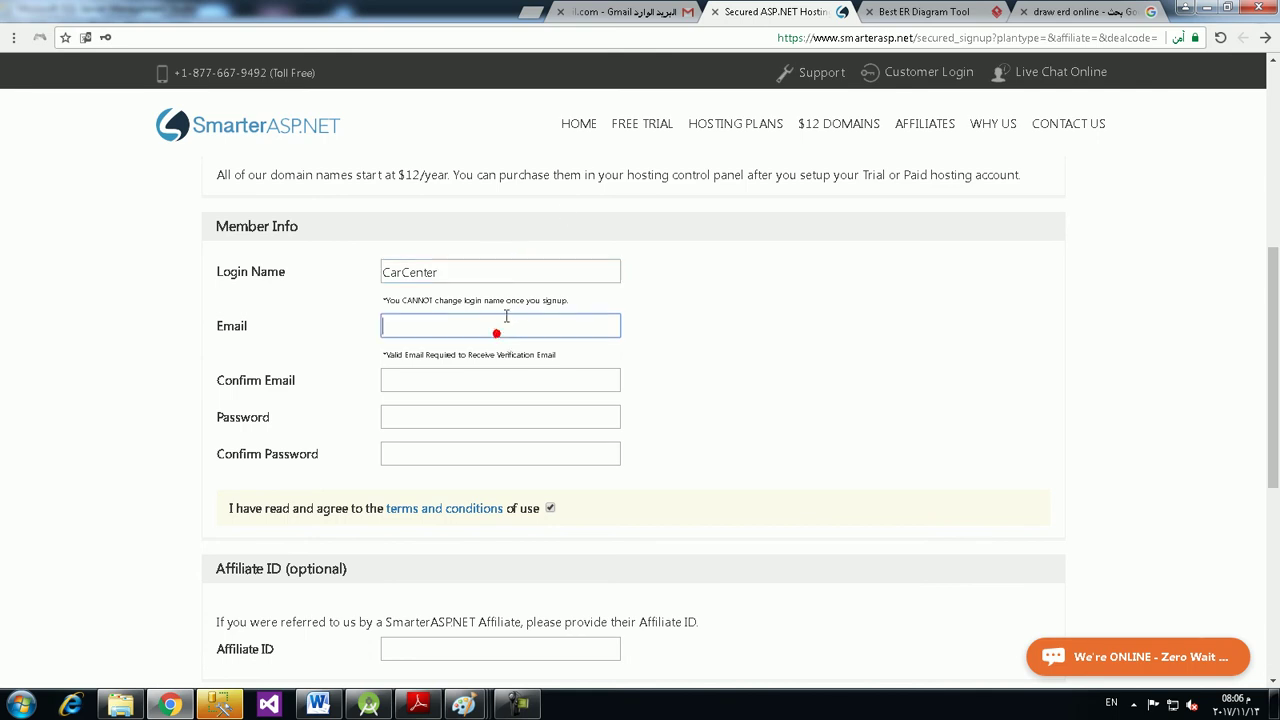
Sign out of Gmail and sign in with the other Google account and its password
click(630, 12)
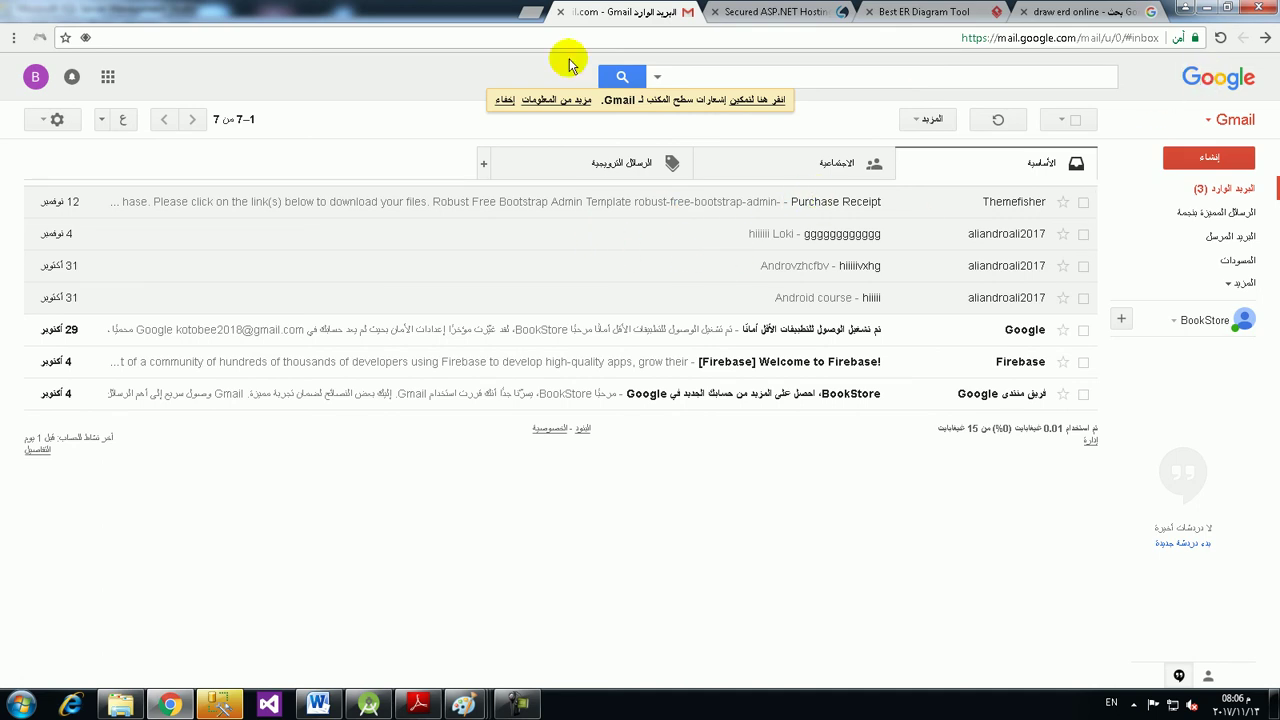
click(35, 79)
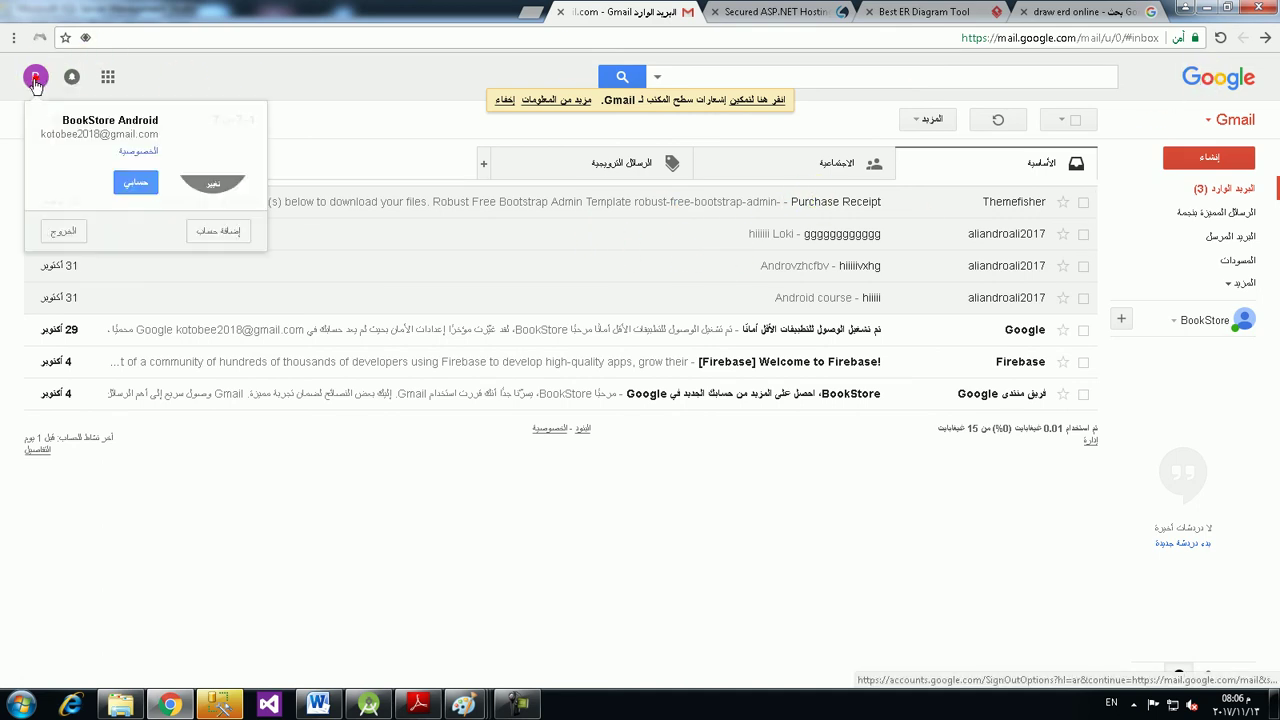
click(60, 231)
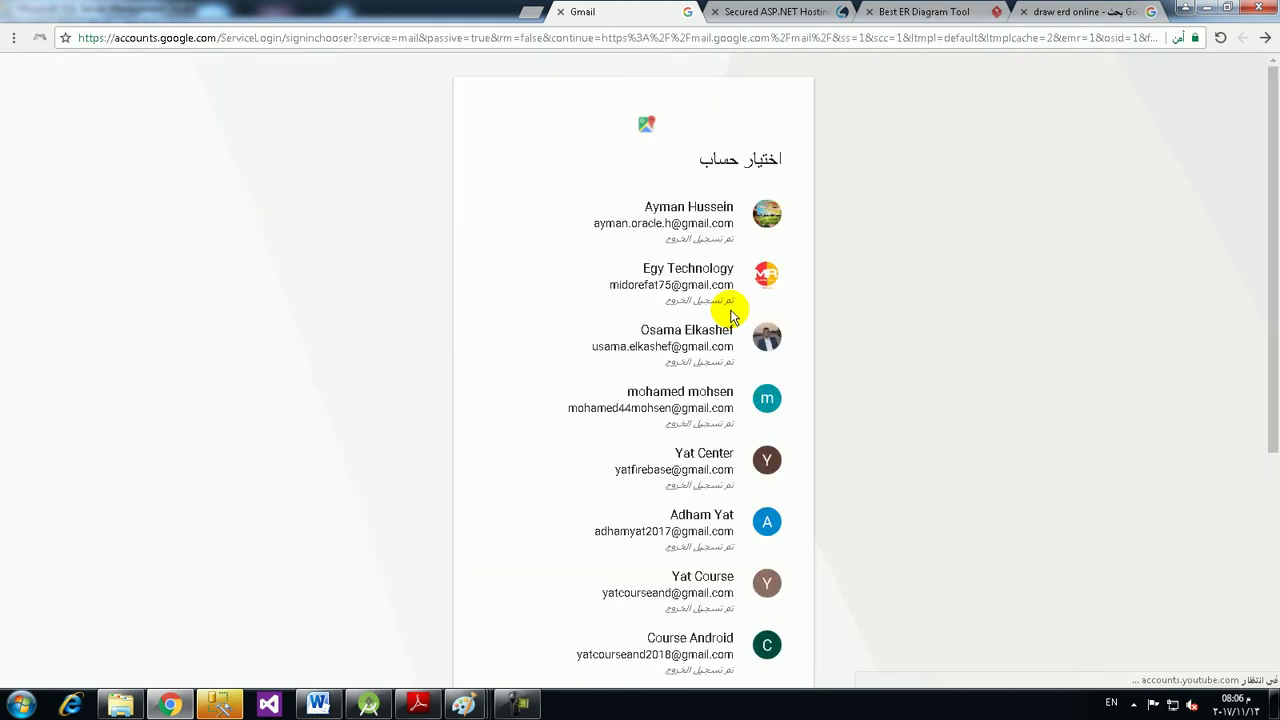
scroll(770, 363, down, 2)
scroll(791, 363, down, 2)
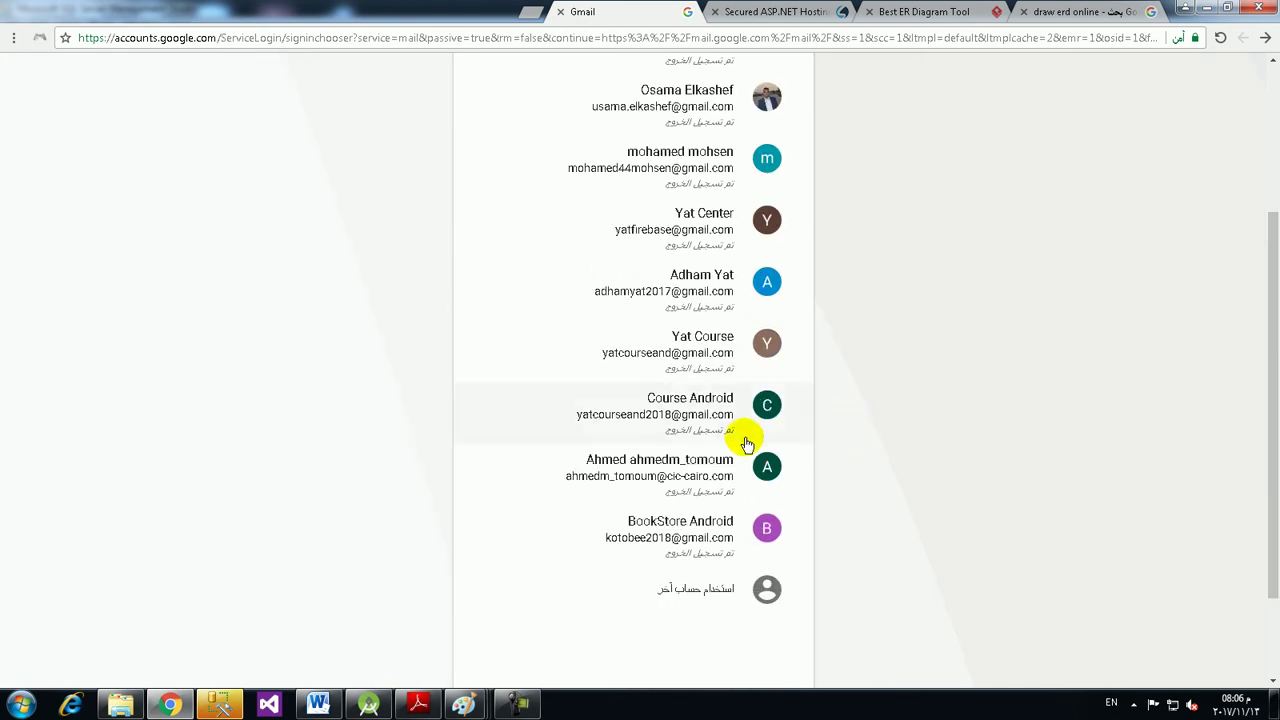
click(686, 424)
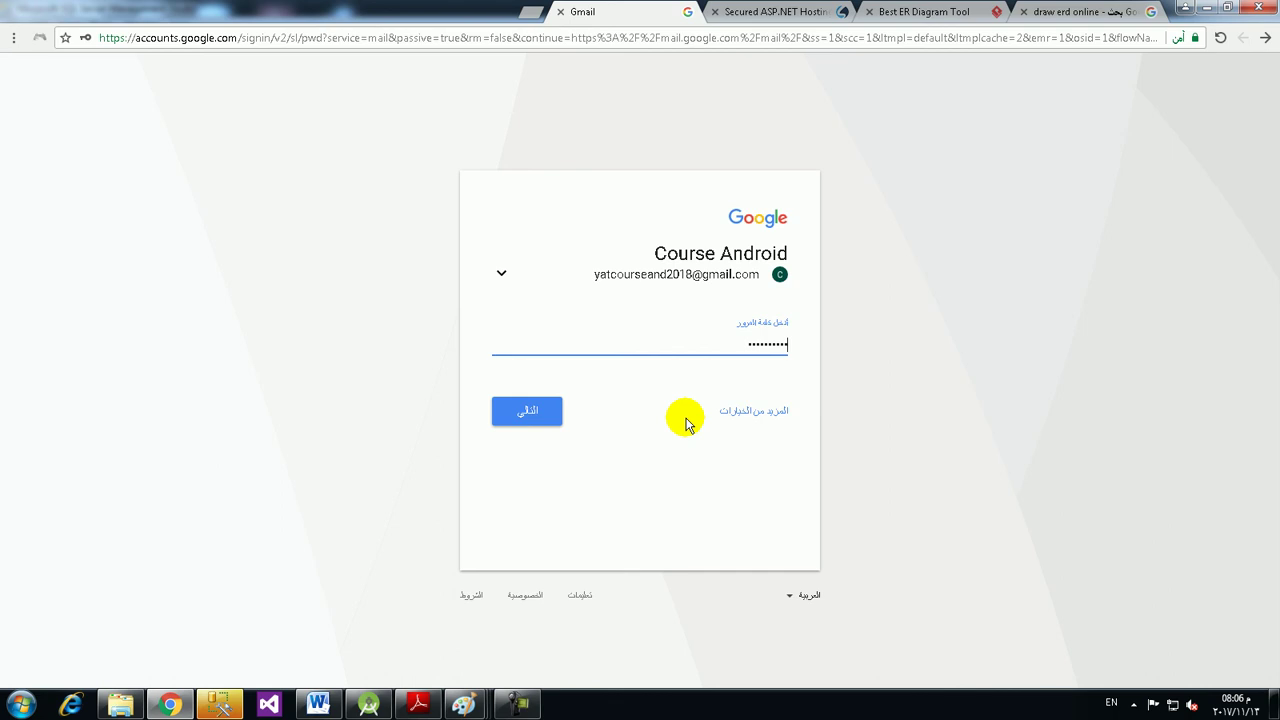
key(Return)
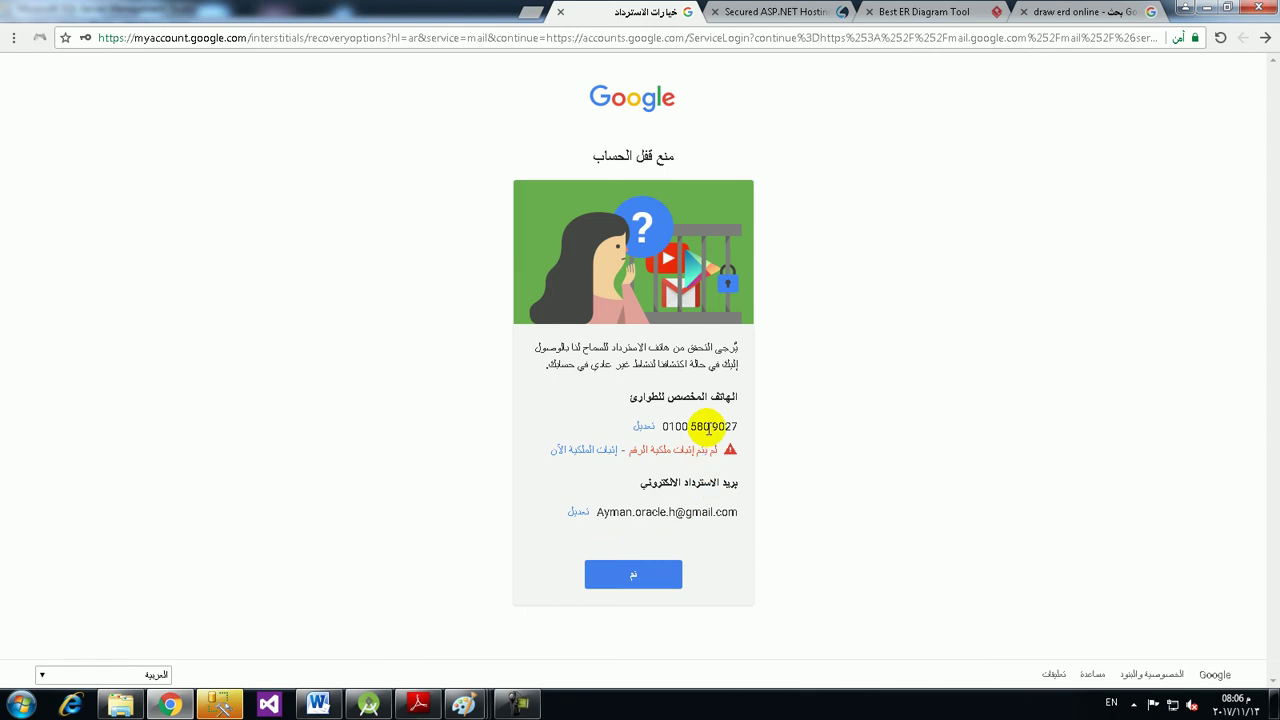
click(628, 582)
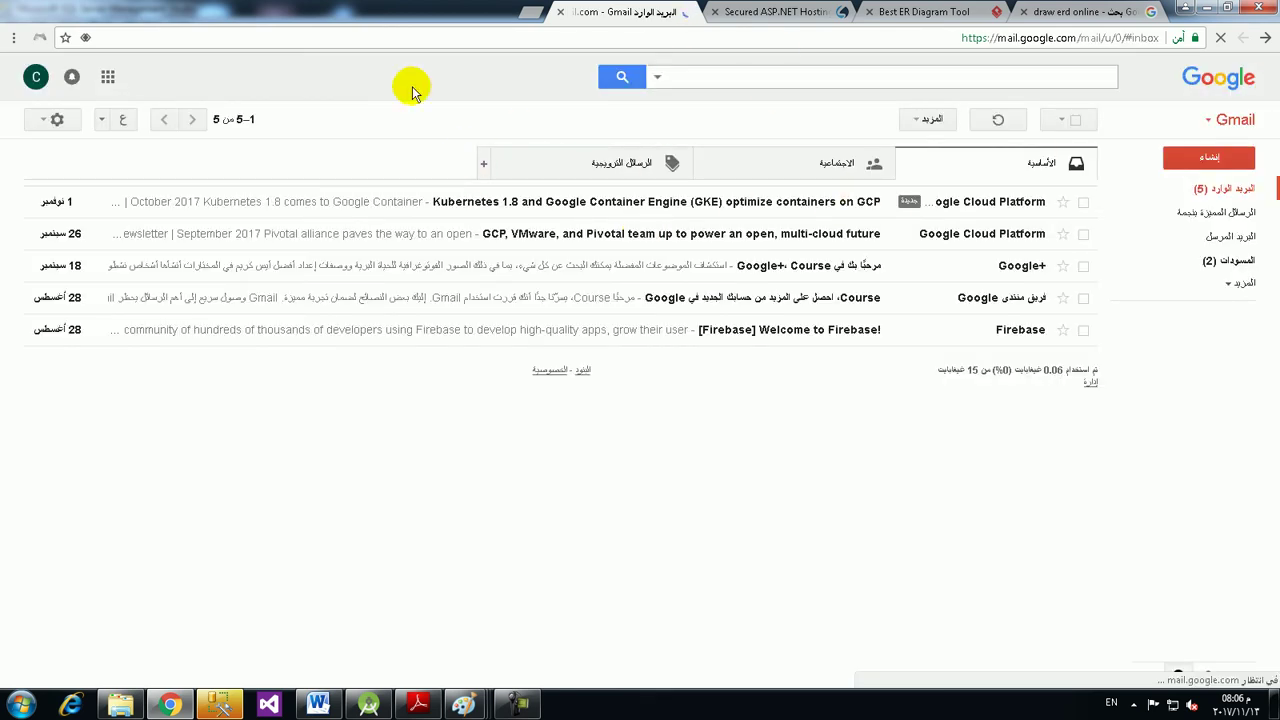
Copy the account's e-mail address from the account menu and return to the signup form
click(33, 78)
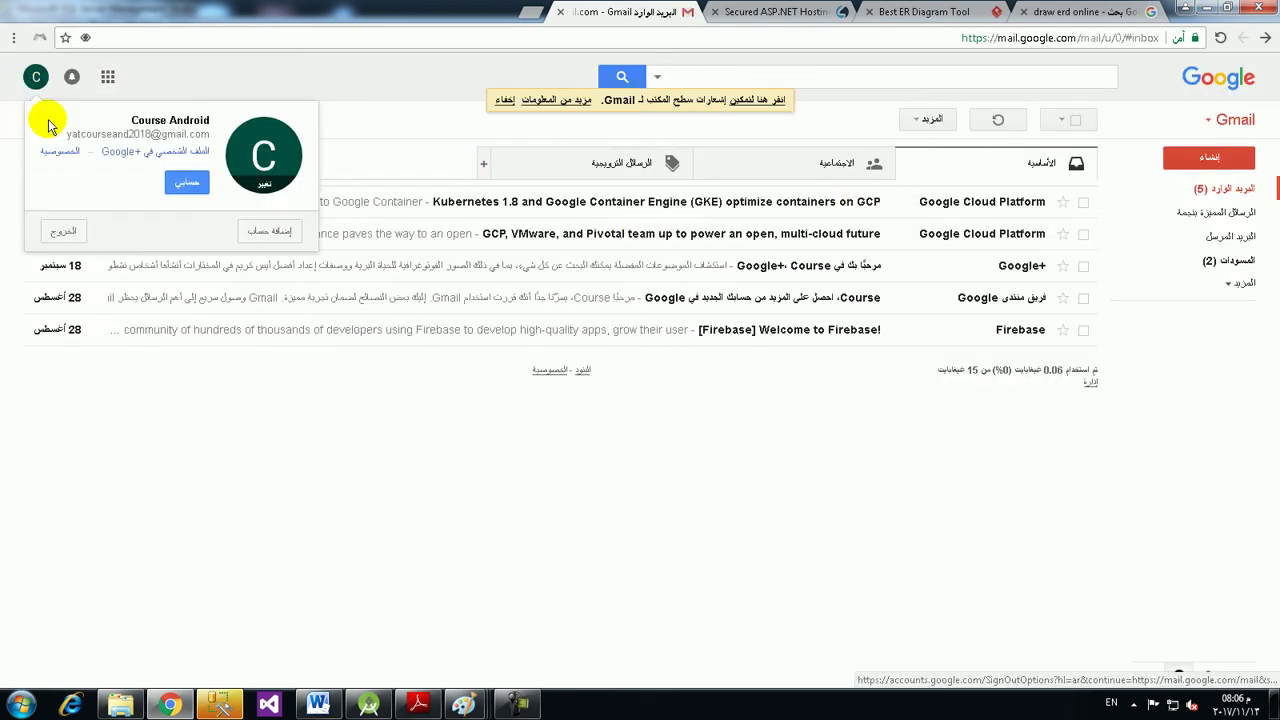
triple_click(133, 140)
right_click(133, 140)
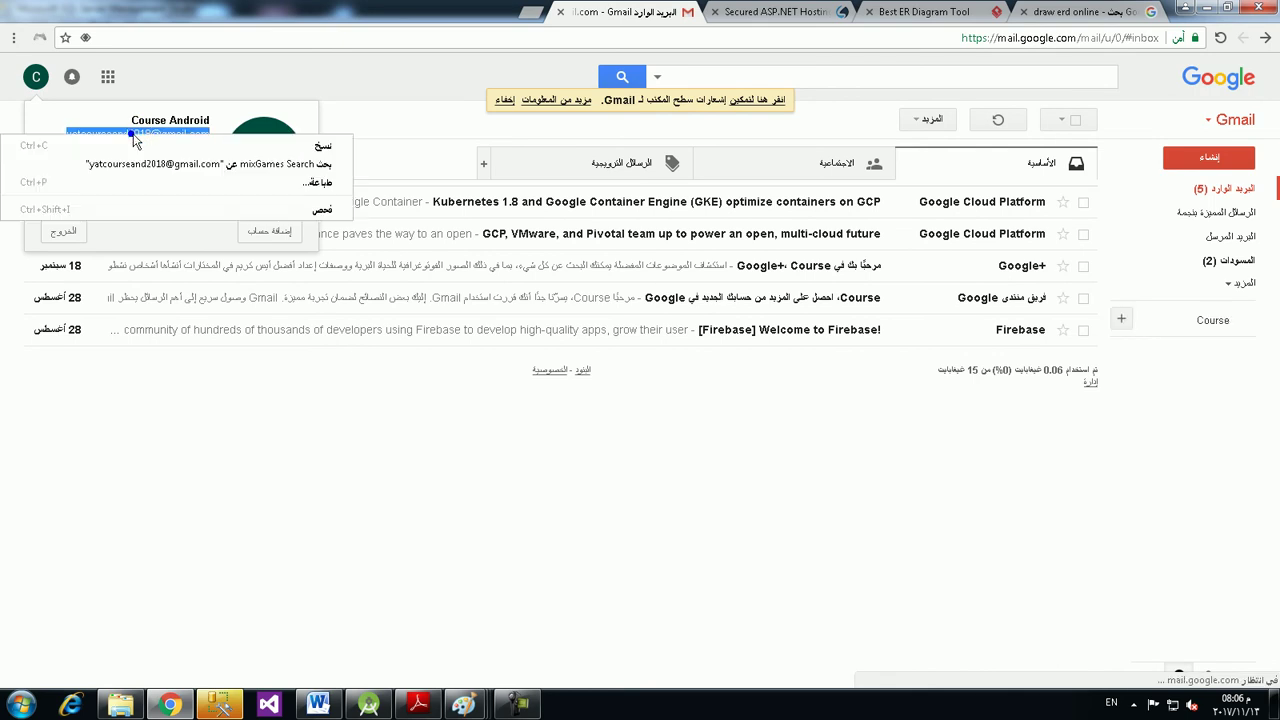
click(128, 144)
click(763, 10)
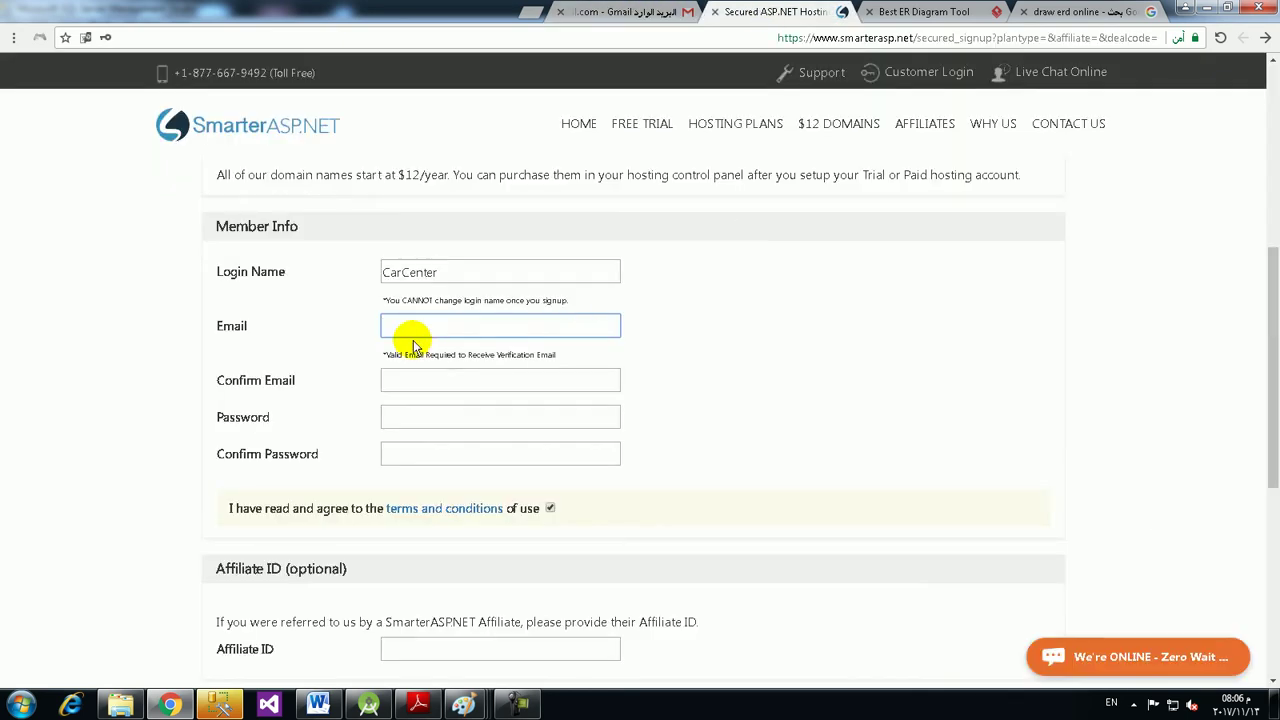
Paste the copied e-mail address into both Email and Confirm Email
key(ctrl+v)
key(Tab)
key(ctrl+v)
key(Tab)
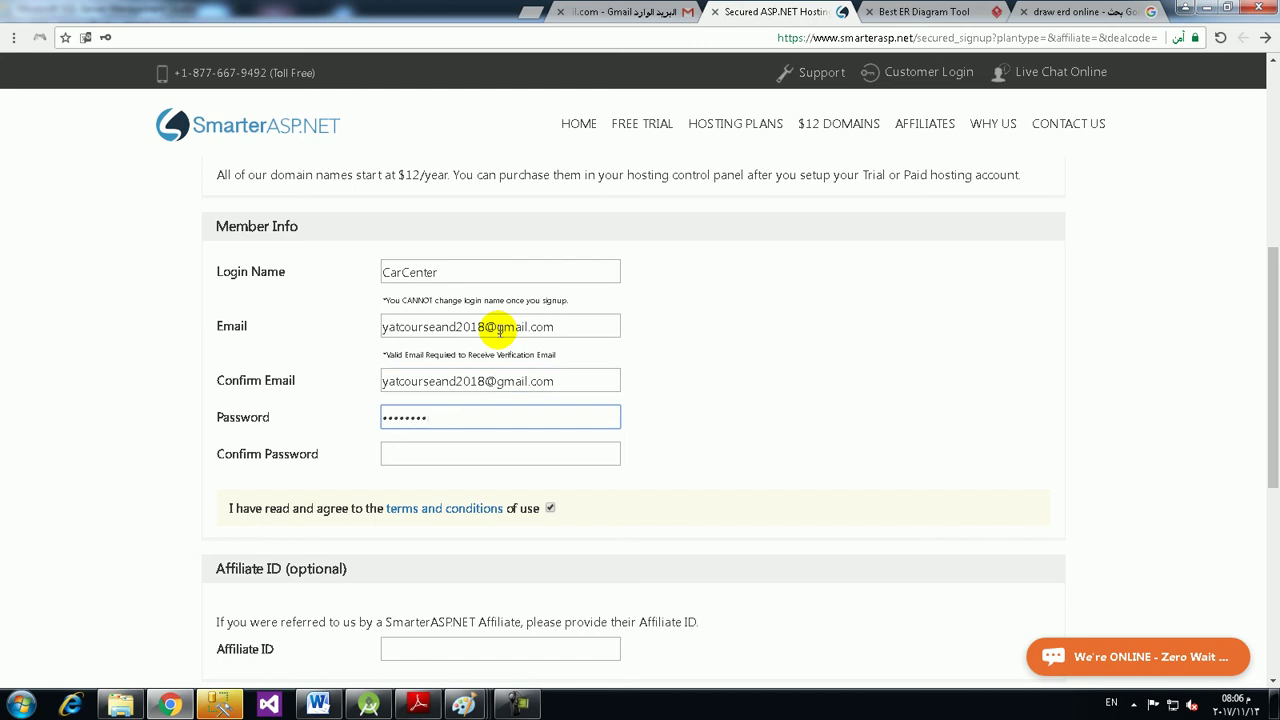
key(Tab)
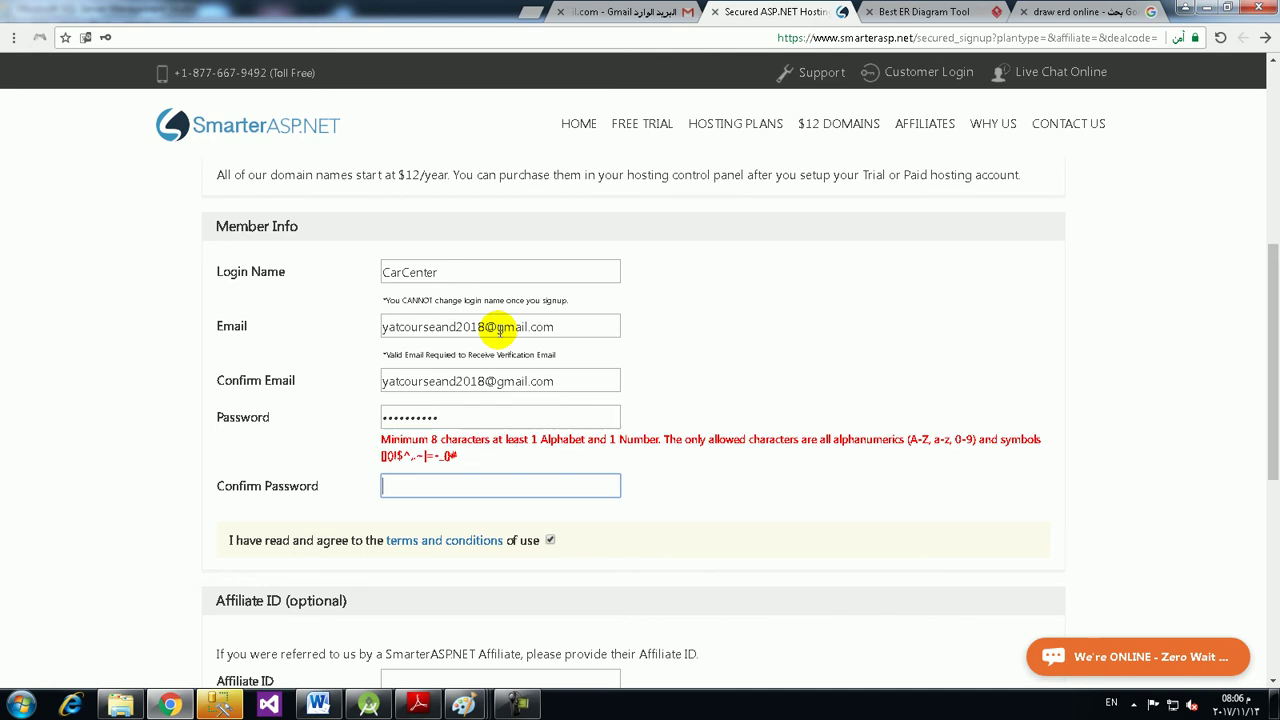
Enter the account password in Password and Confirm Password, then submit the signup
click(457, 418)
key(ctrl+a)
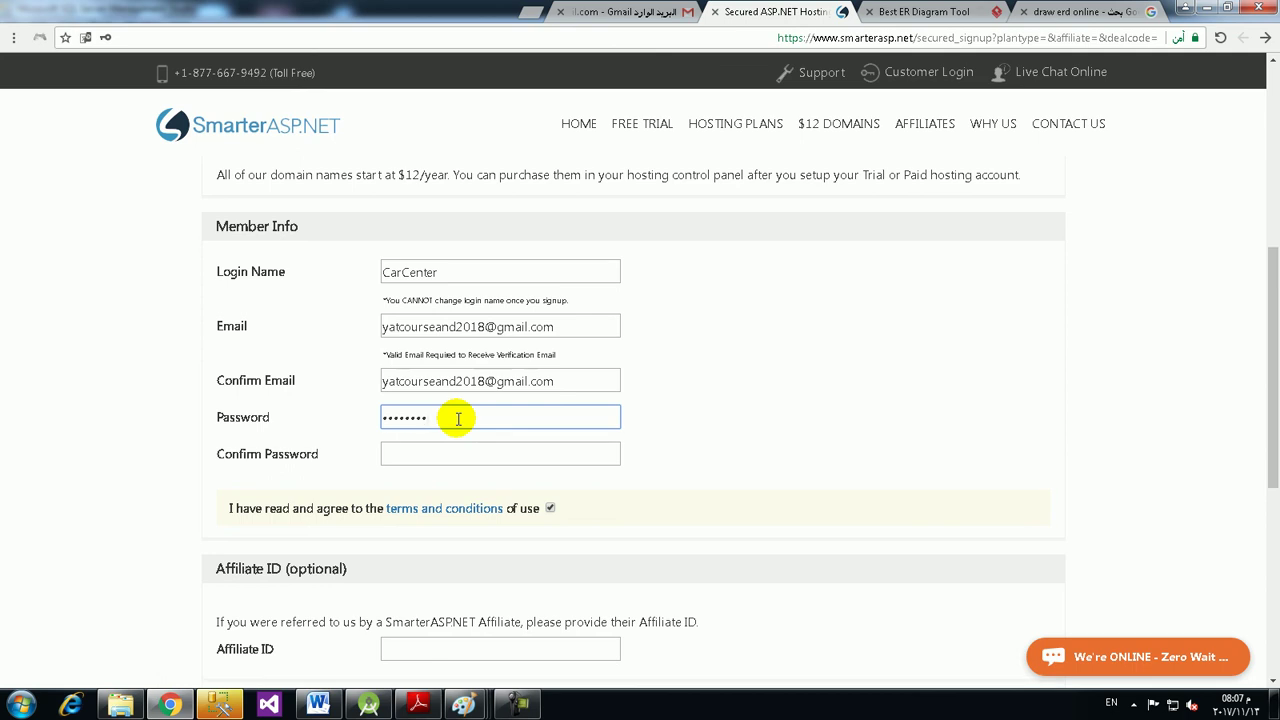
click(452, 455)
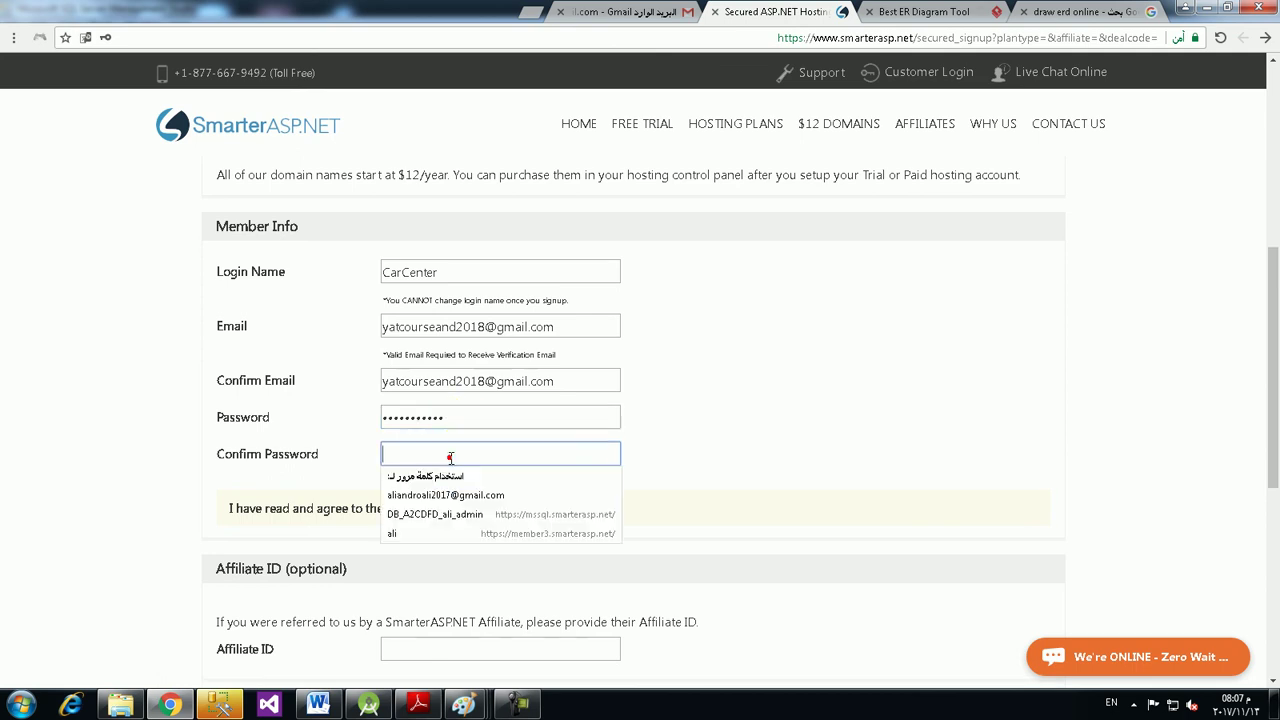
text(1)
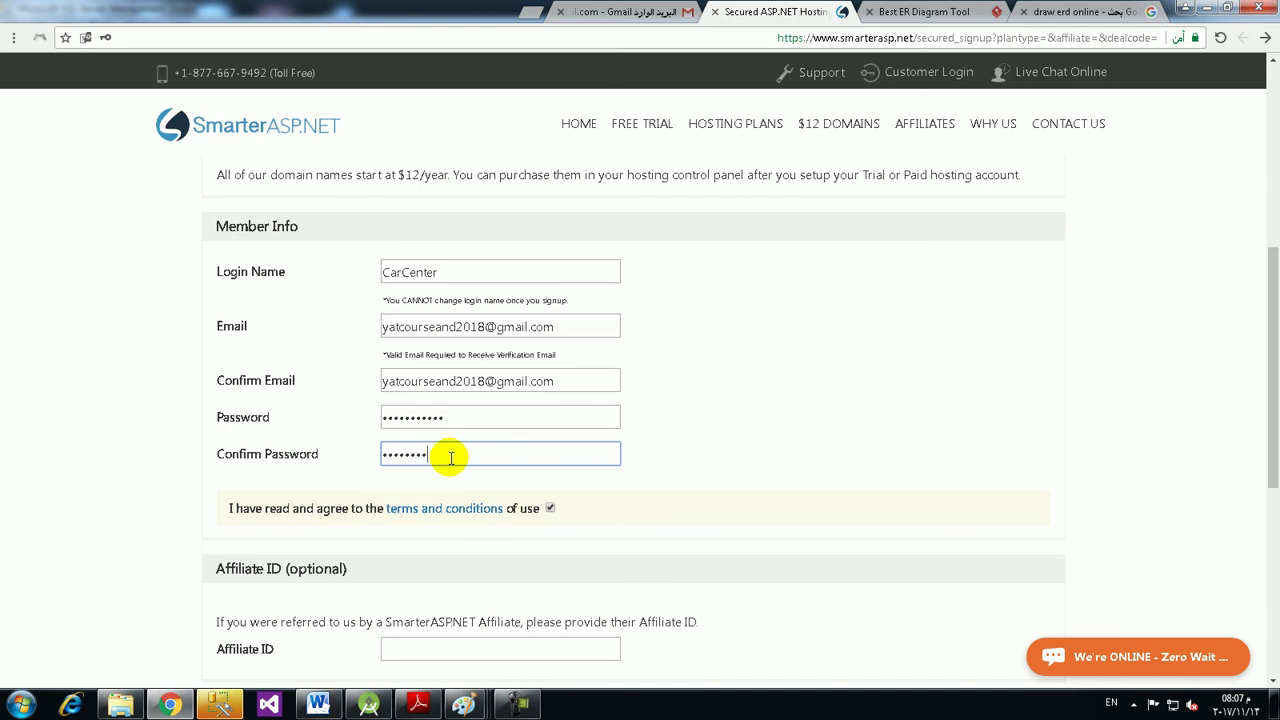
scroll(470, 451, down, 2)
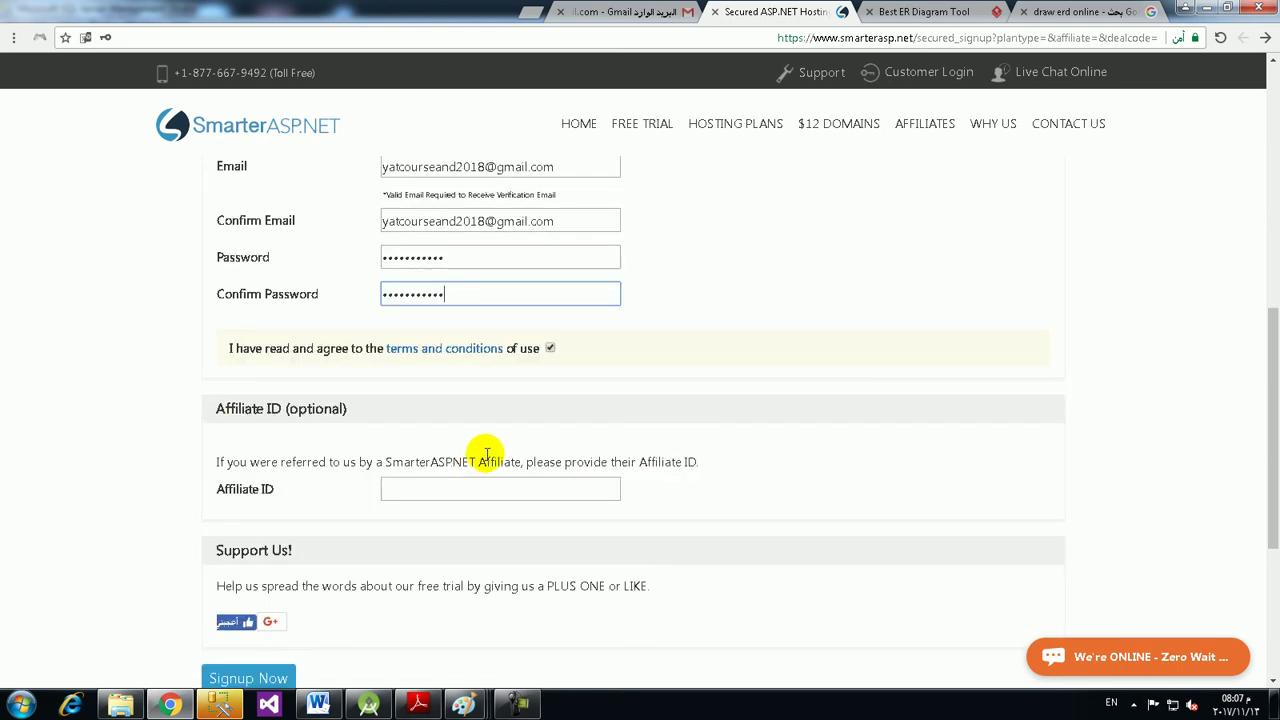
scroll(283, 574, down, 3)
click(260, 440)
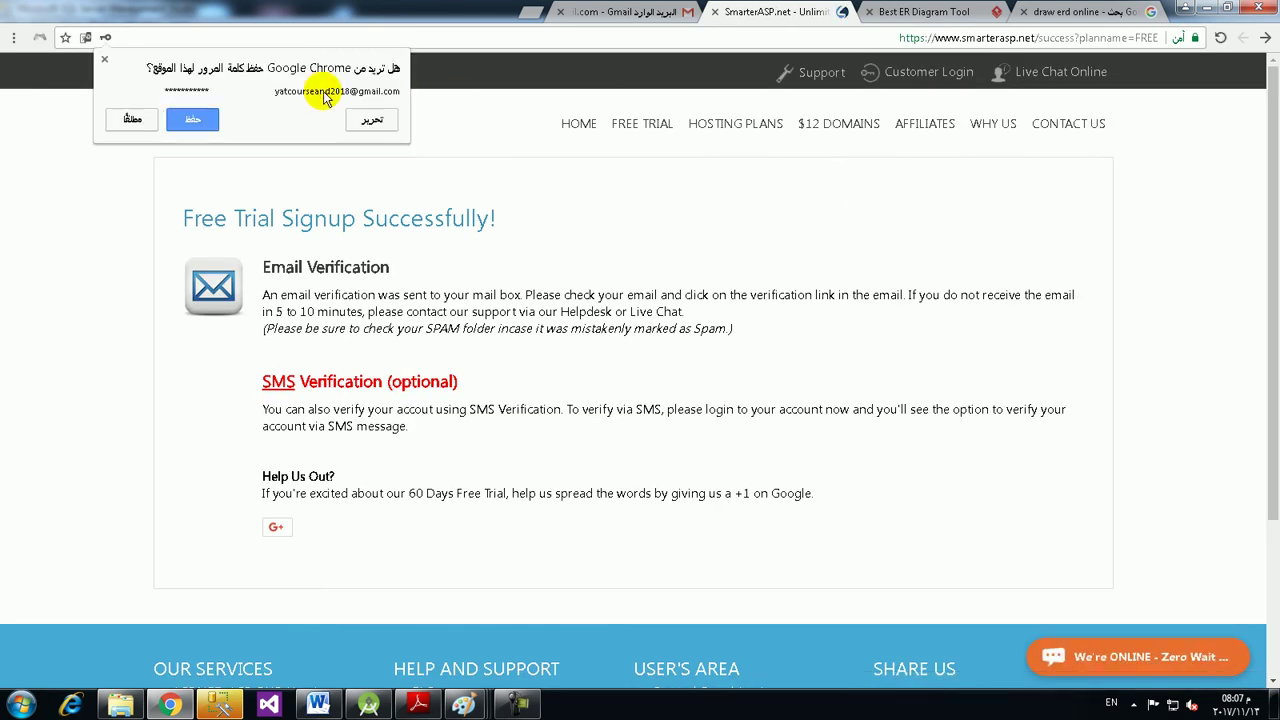
Save the new password in the browser and refresh the Gmail inbox for new mail
click(200, 120)
scroll(931, 243, down, 1)
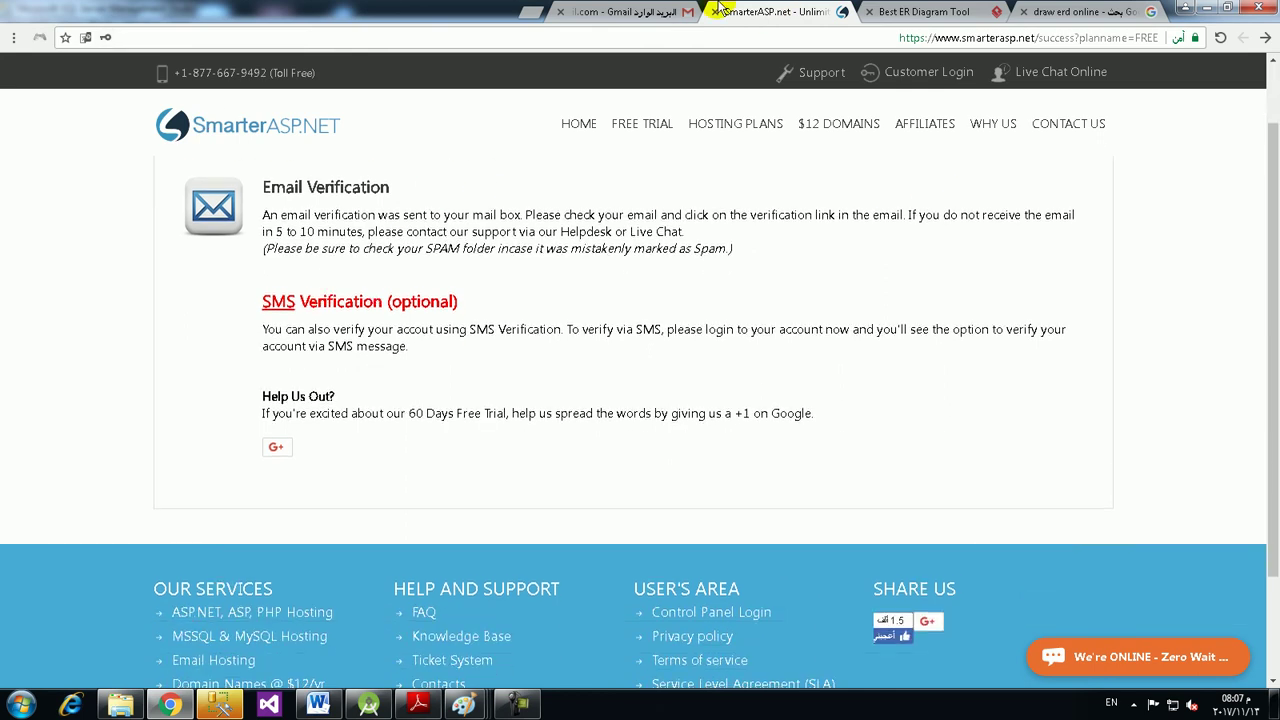
click(630, 12)
click(886, 38)
key(Return)
click(812, 12)
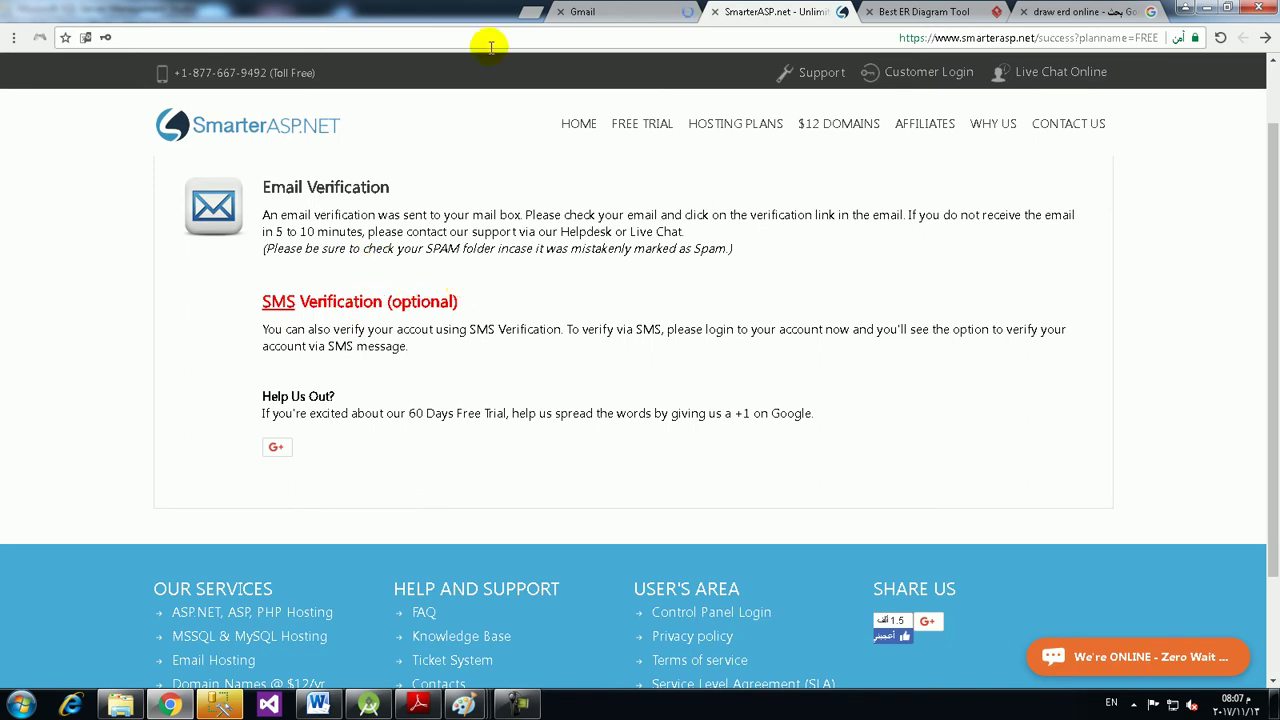
click(590, 12)
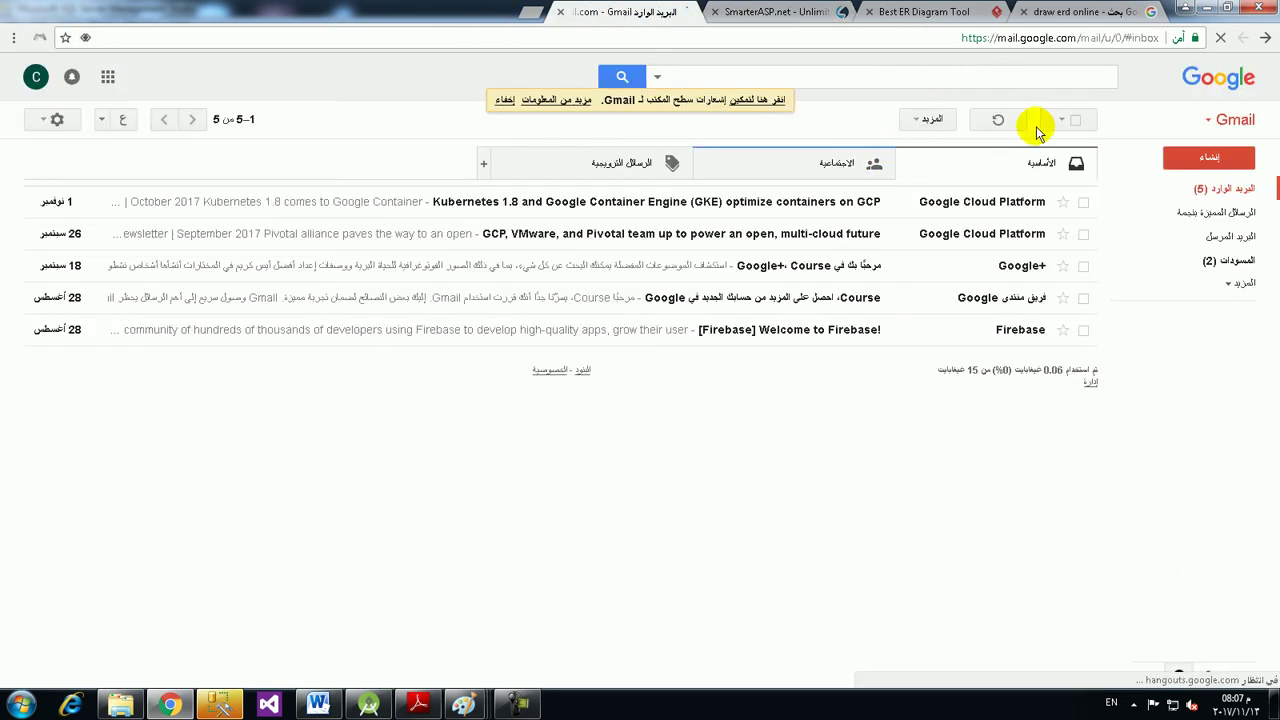
click(1215, 190)
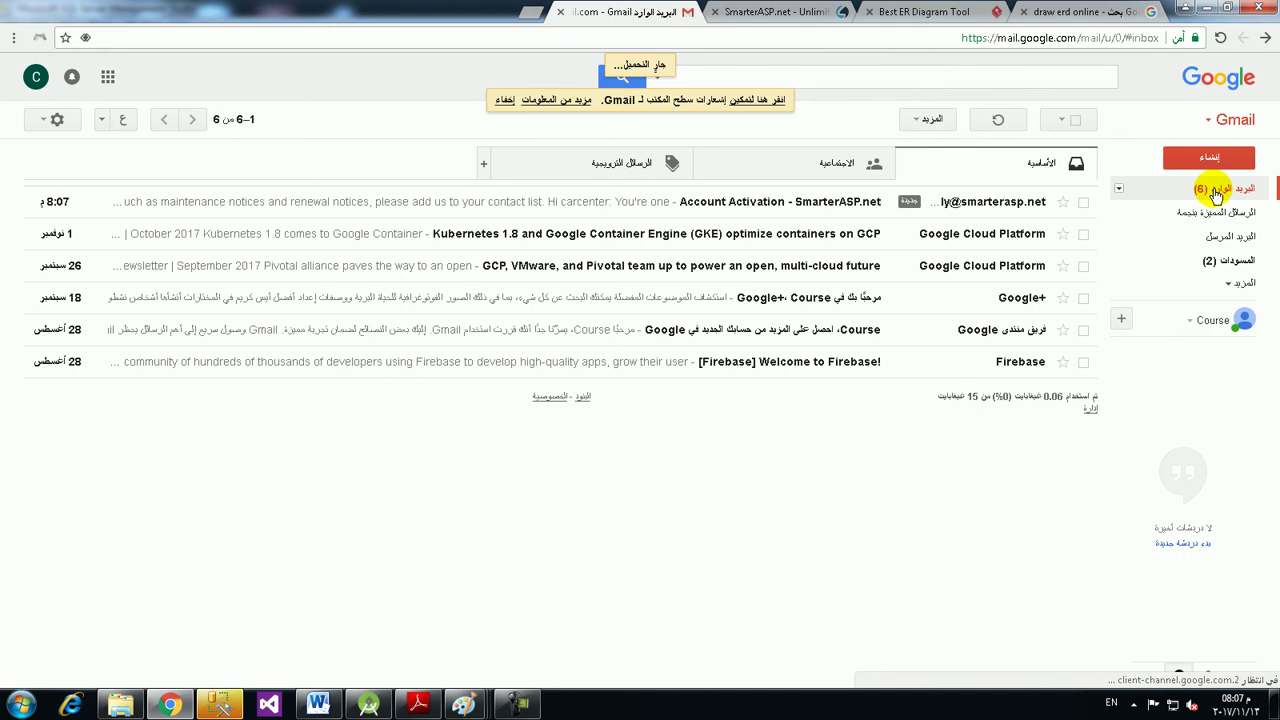
Open the SmarterASP.NET Account Activation email and follow its activation link
click(1002, 206)
scroll(884, 445, down, 2)
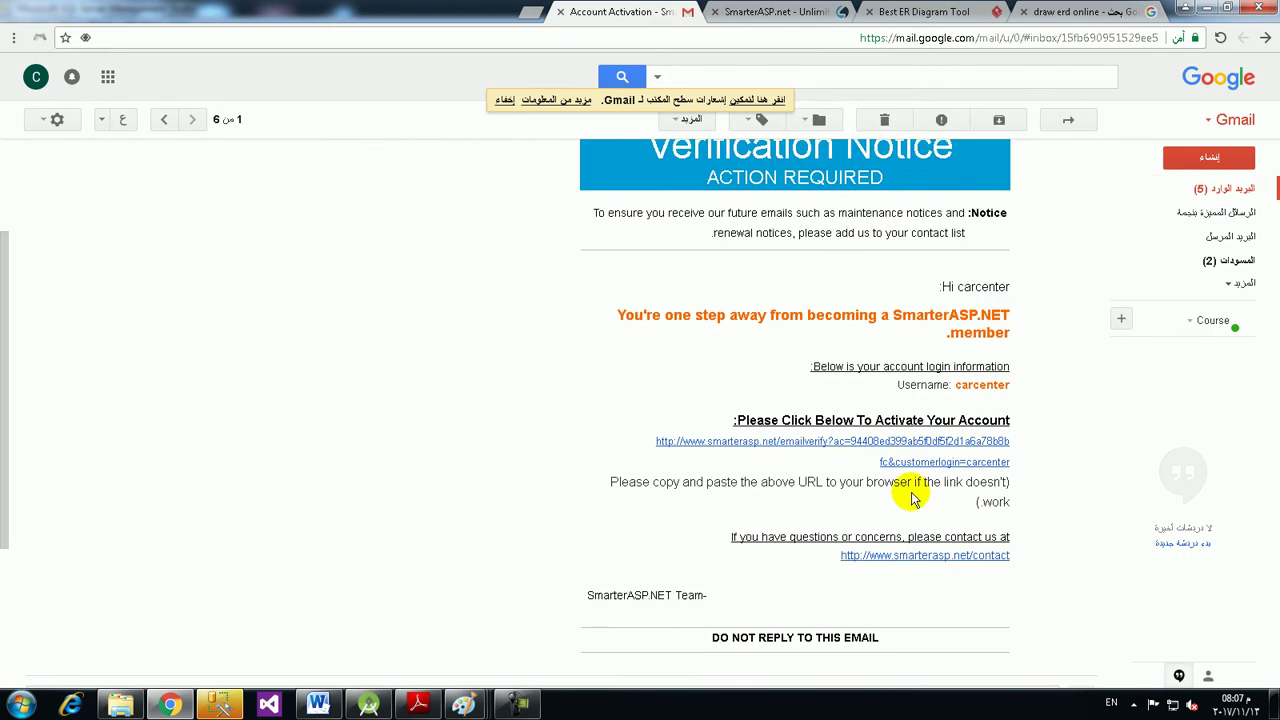
click(893, 443)
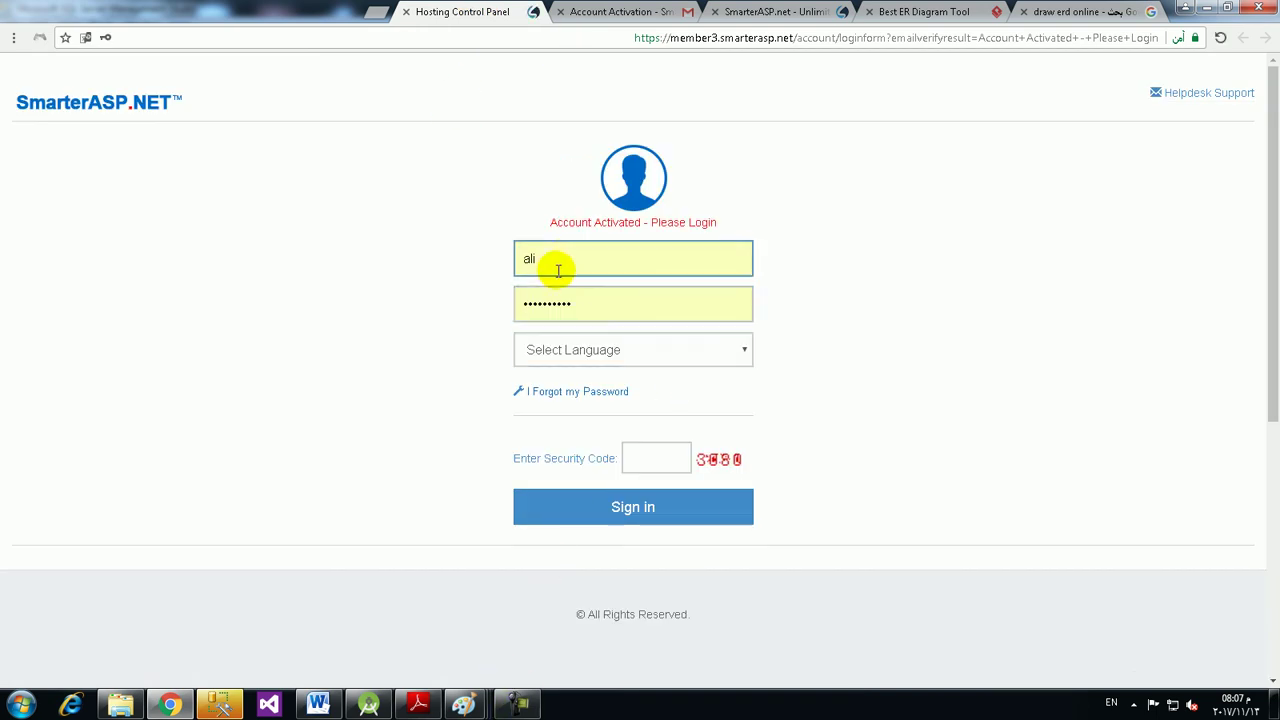
Replace the prefilled username with CarCenter and enter the account password
double_click(563, 263)
click(563, 263)
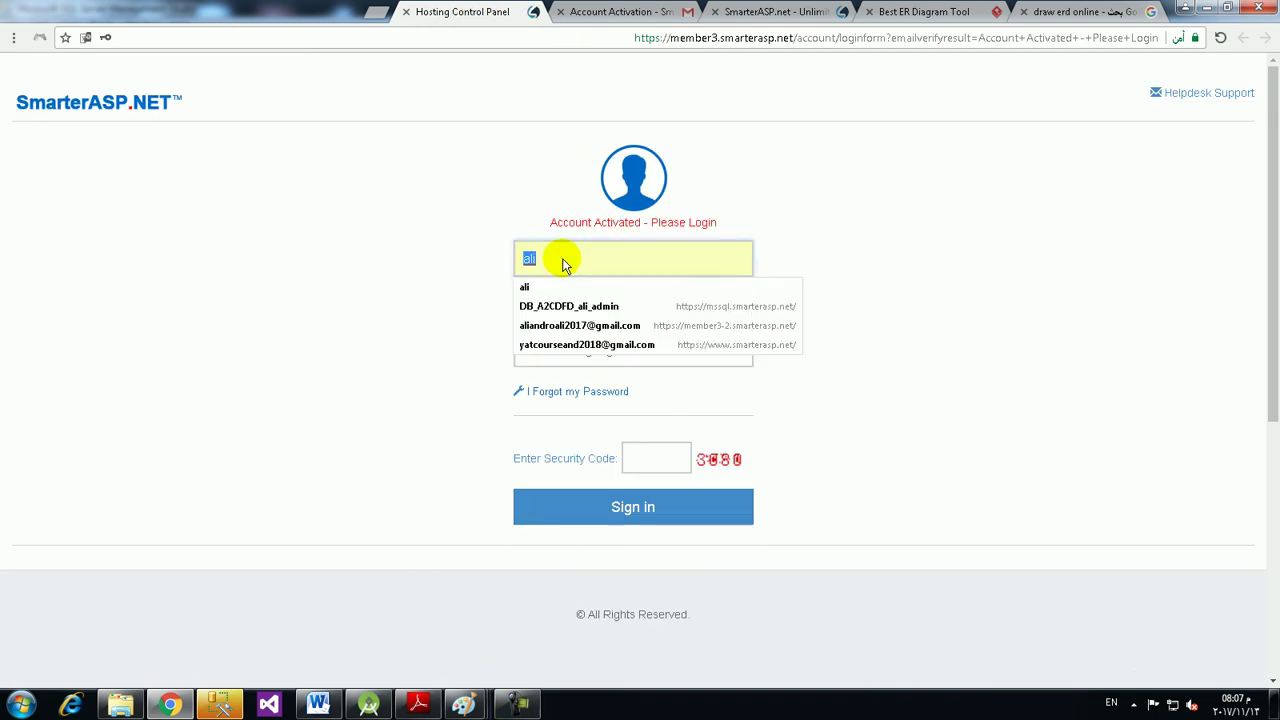
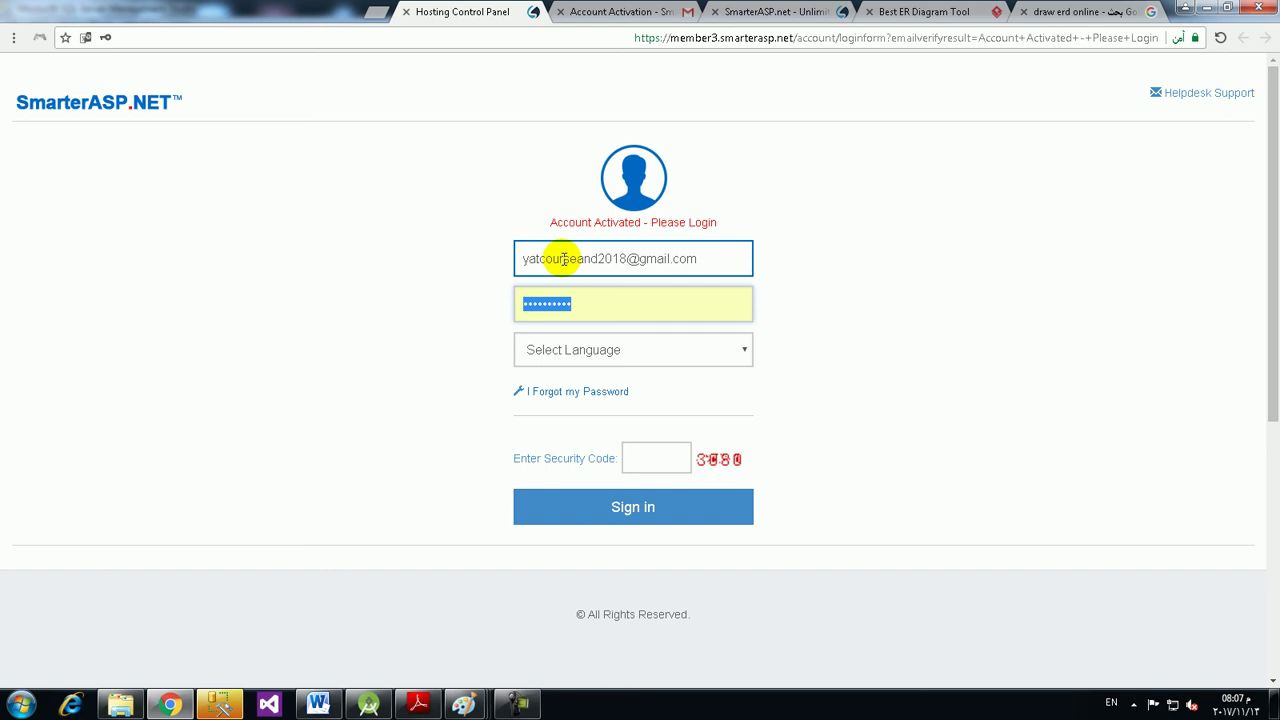
click(563, 258)
double_click(563, 258)
key(ctrl+a)
text(CarC)
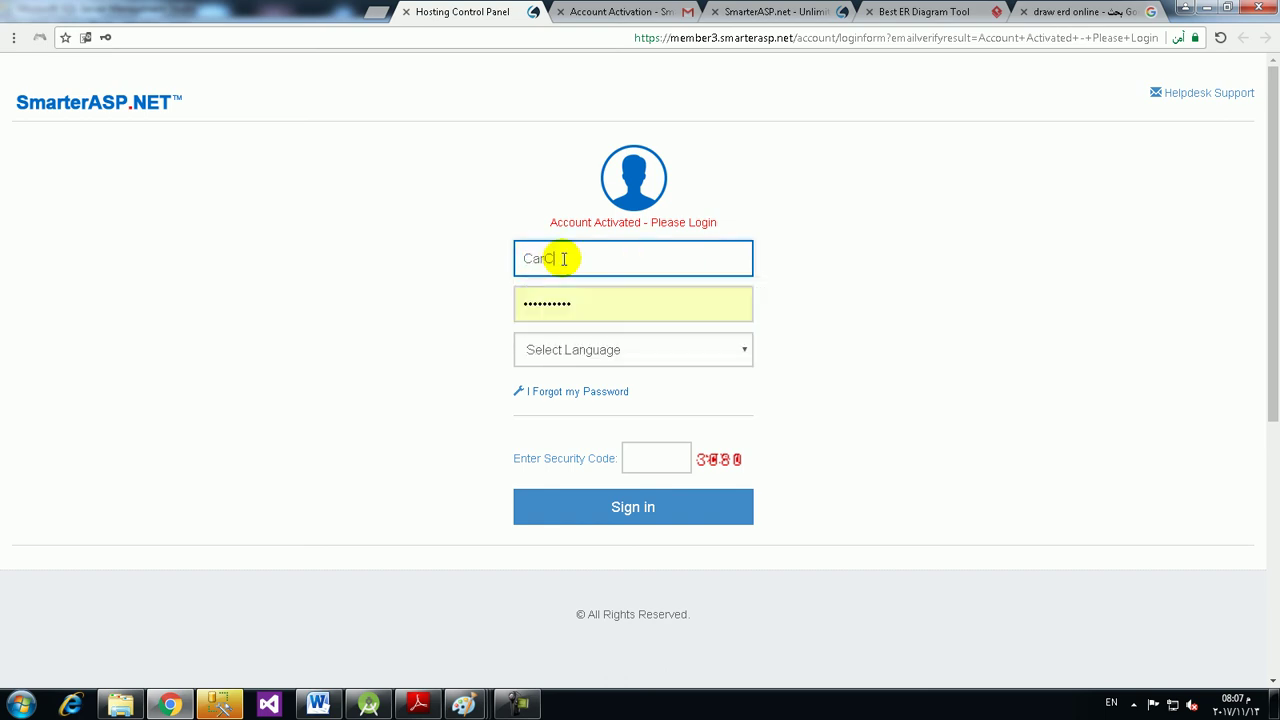
text(enter)
key(Tab)
text(••)
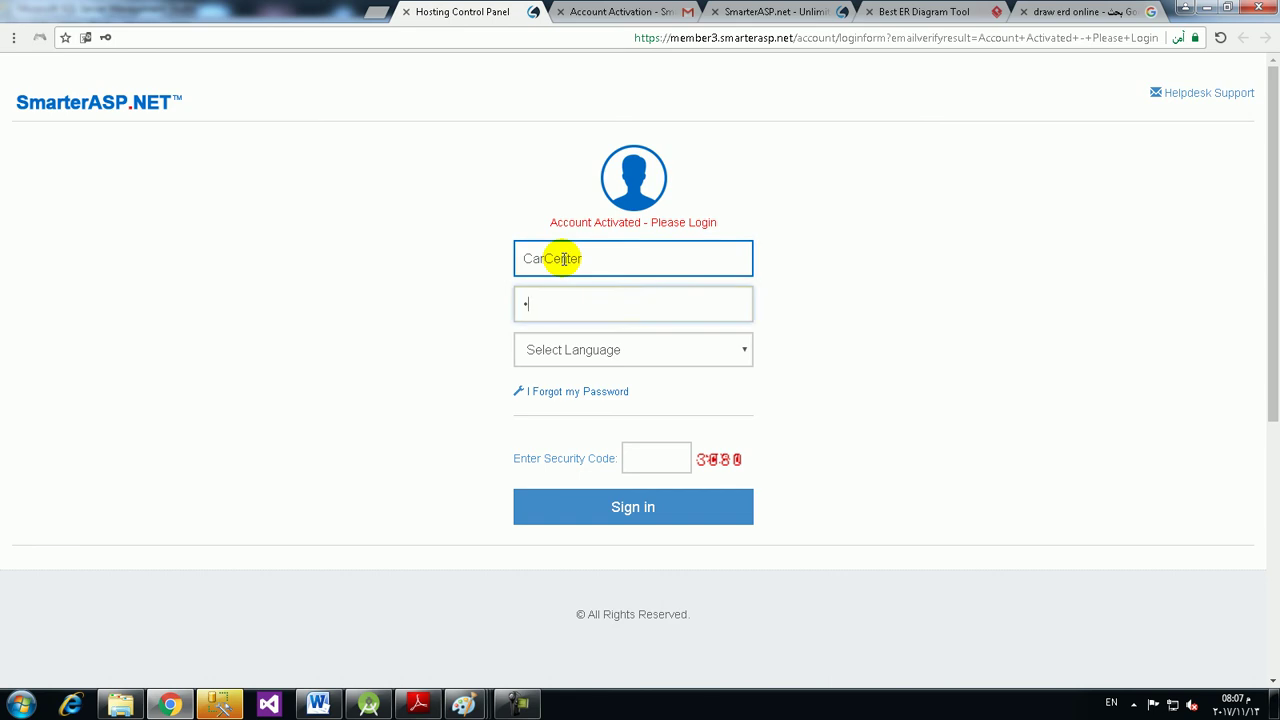
key(BackSpace)
text(•••••••••••)
click(663, 457)
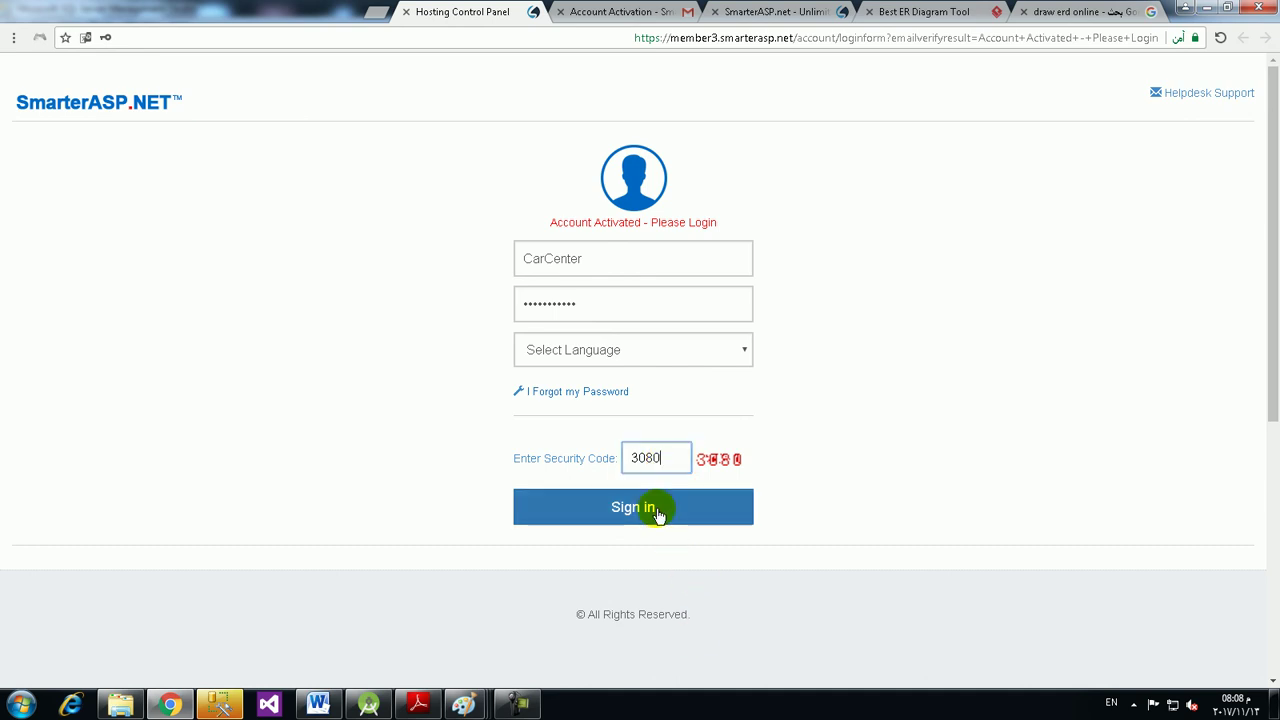
click(660, 508)
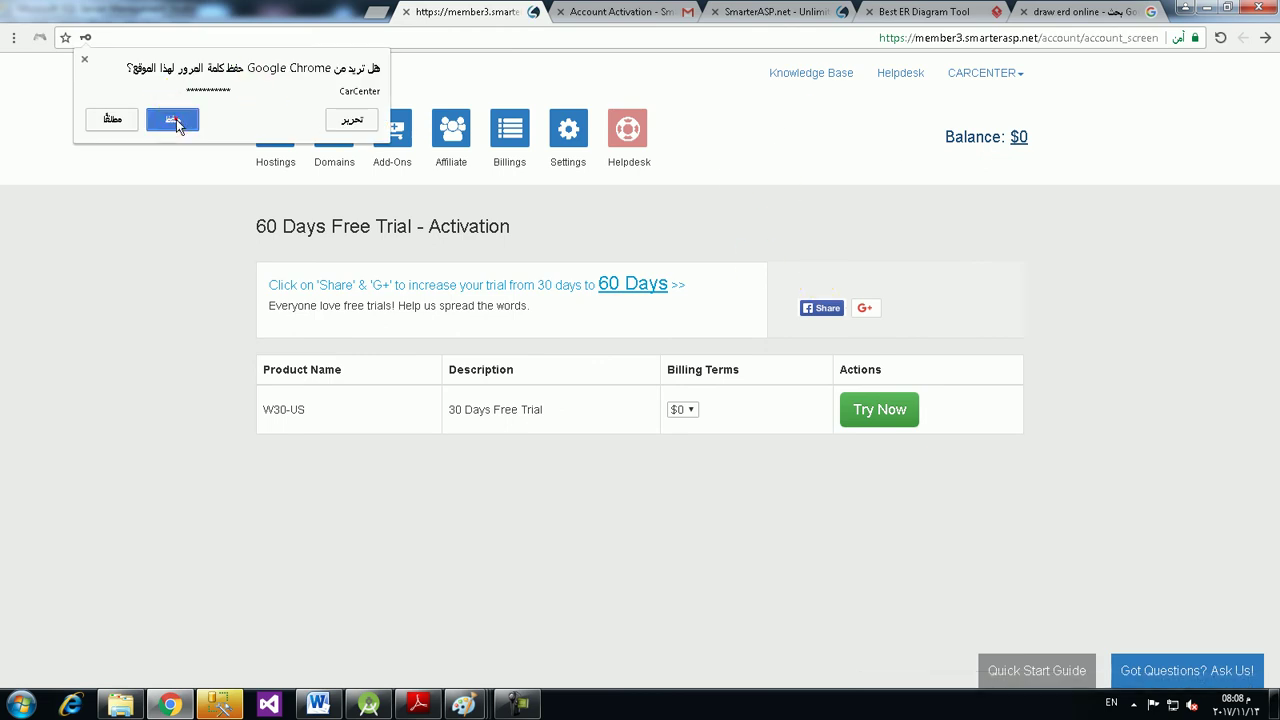
Save the password, start the free-trial plan and choose United States as server location
click(172, 119)
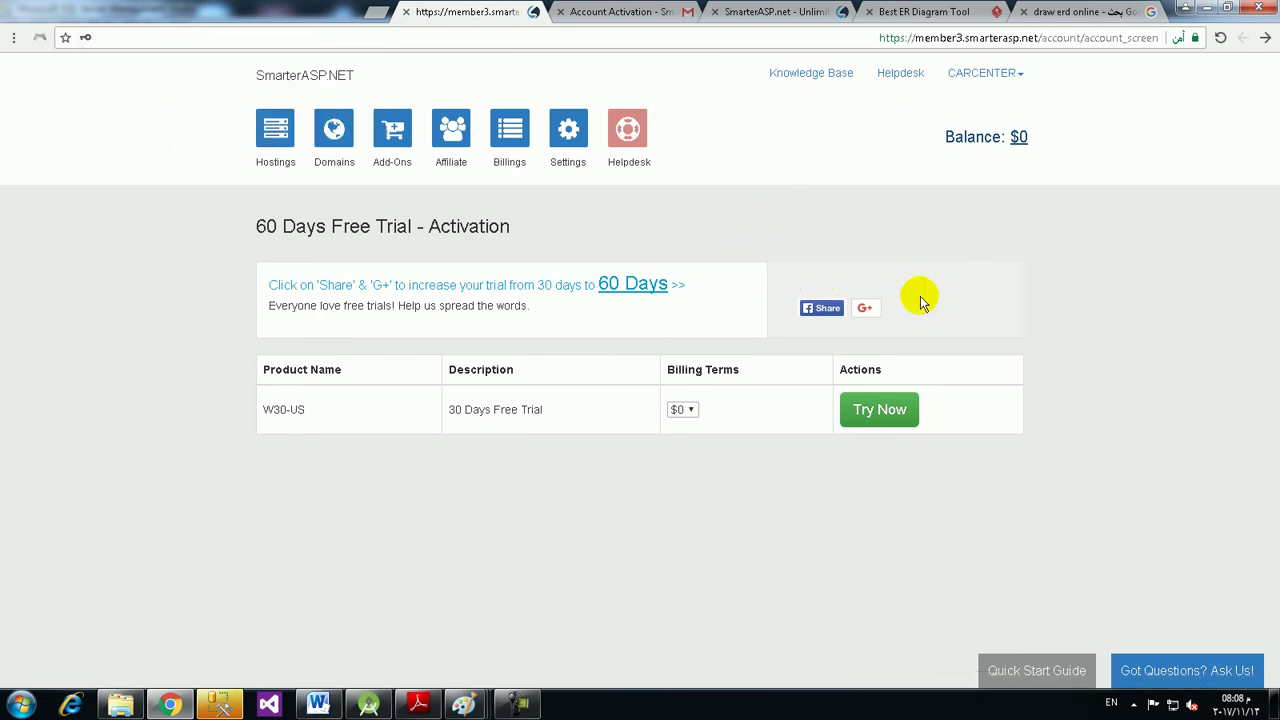
click(891, 415)
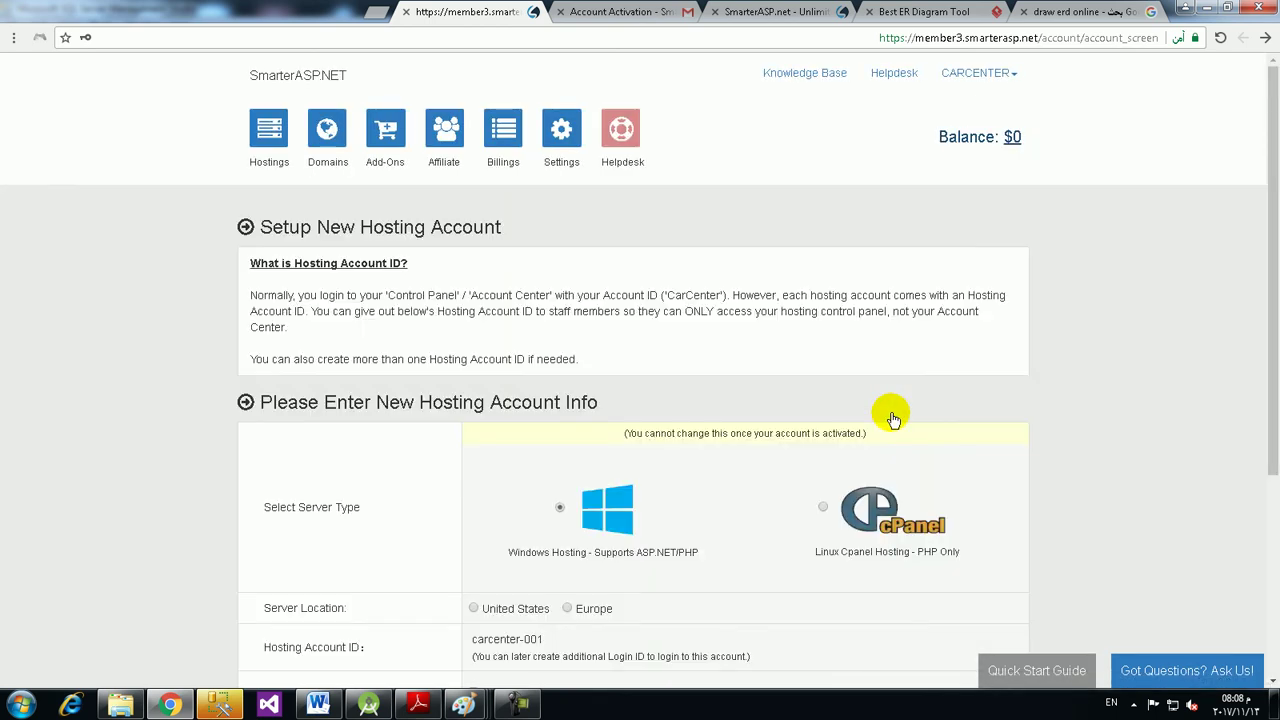
scroll(893, 418, down, 3)
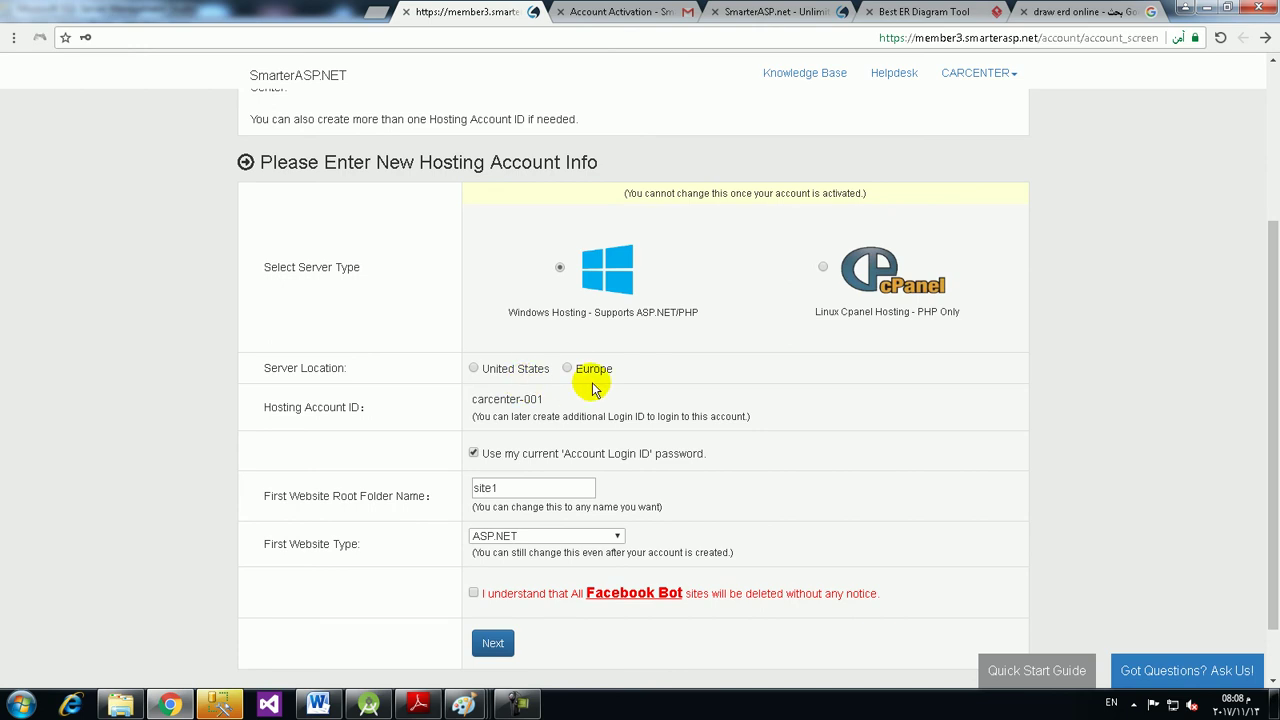
click(500, 370)
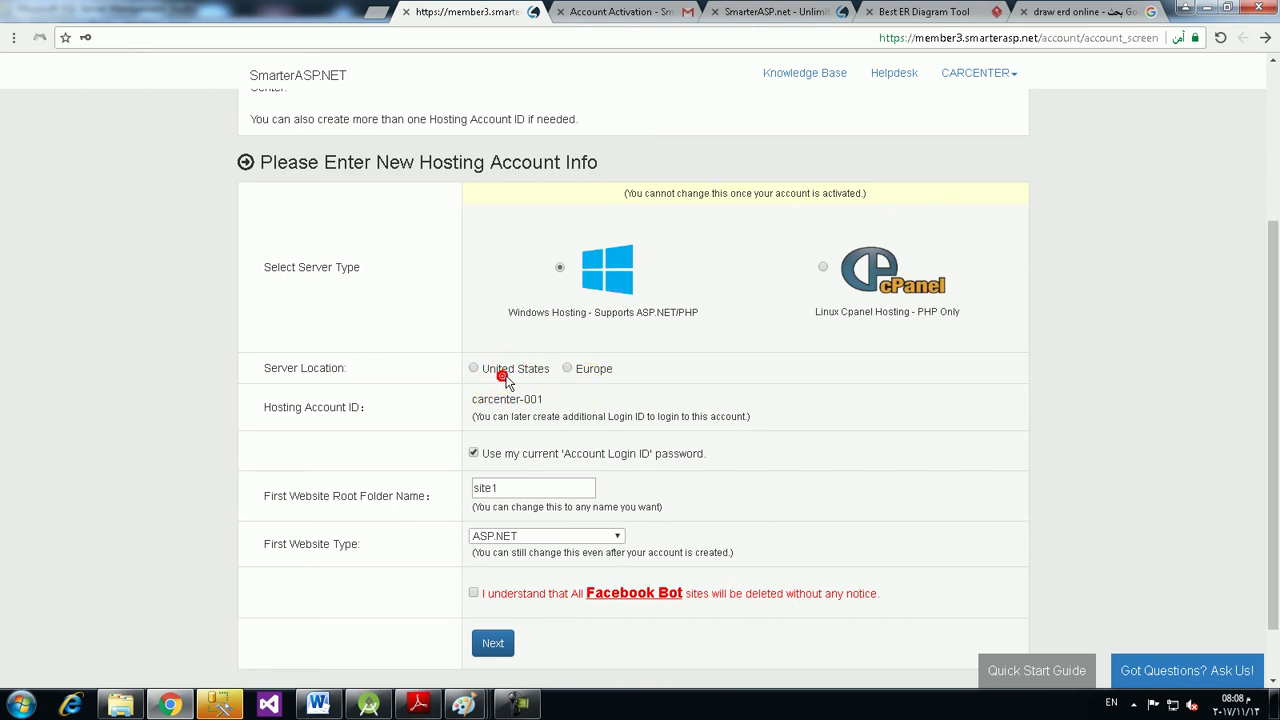
click(473, 369)
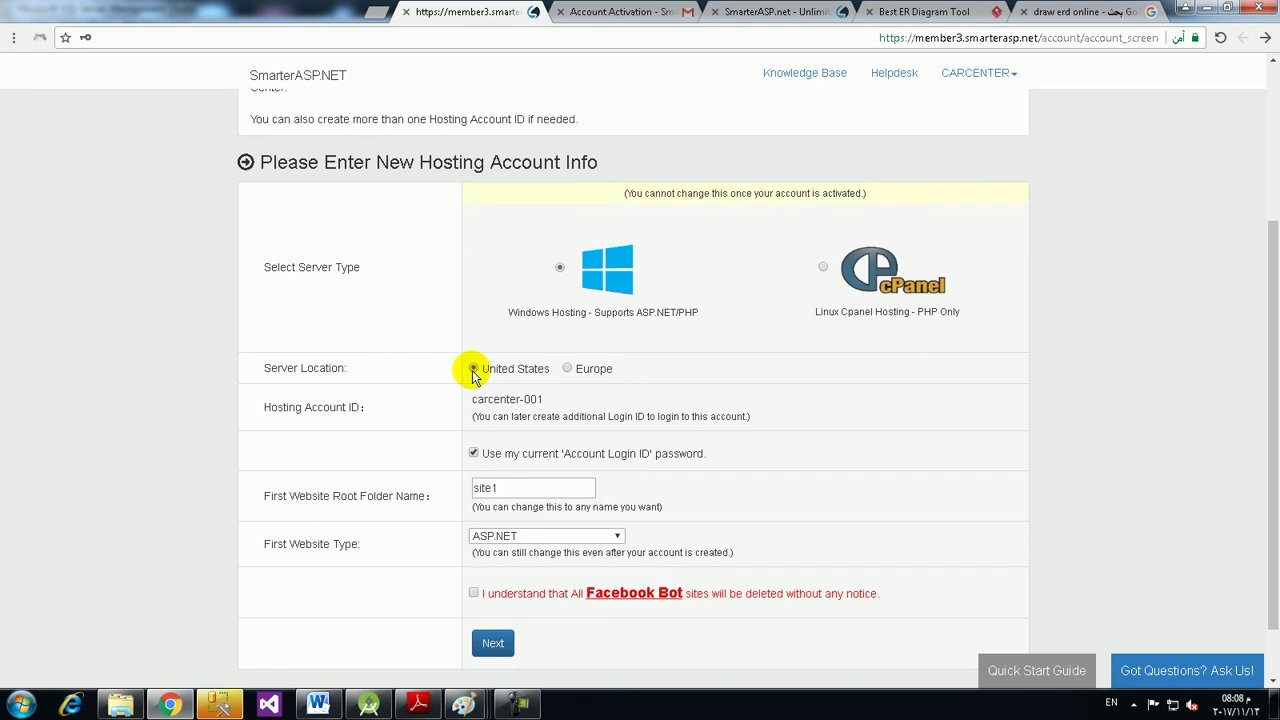
Accept the Facebook Bot sites deletion notice and continue to the confirmation page
scroll(450, 371, down, 2)
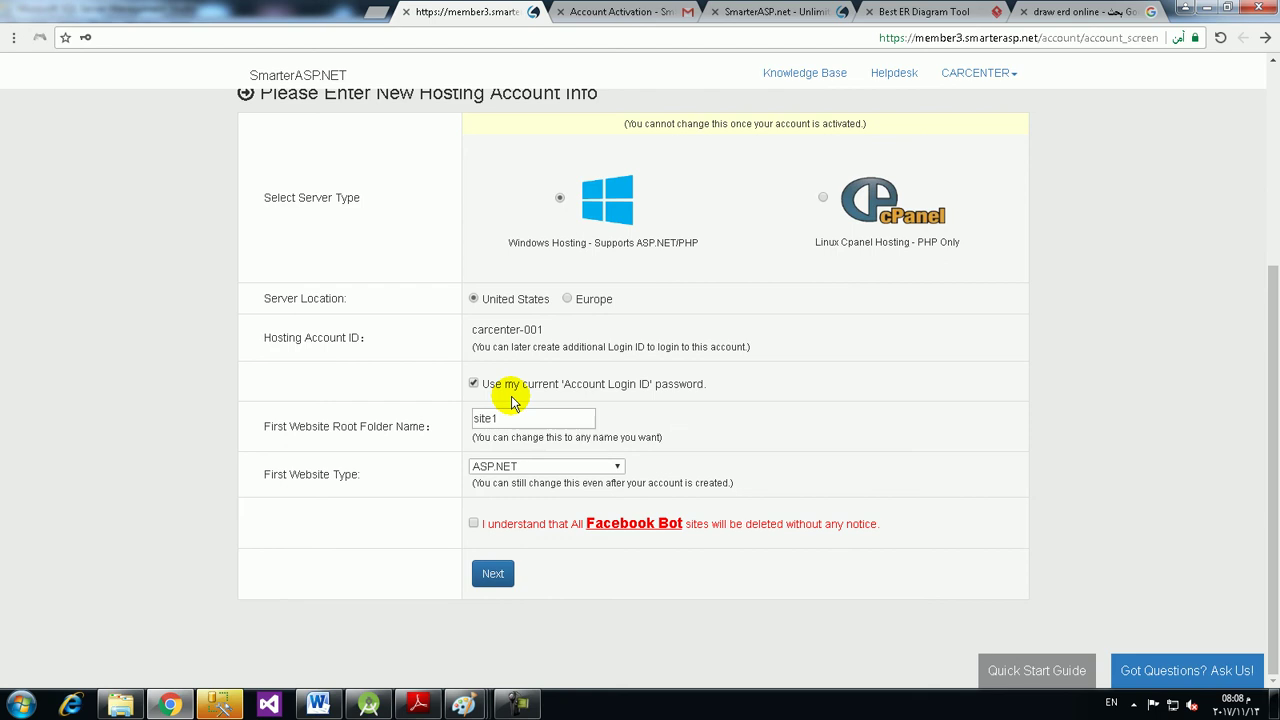
click(474, 523)
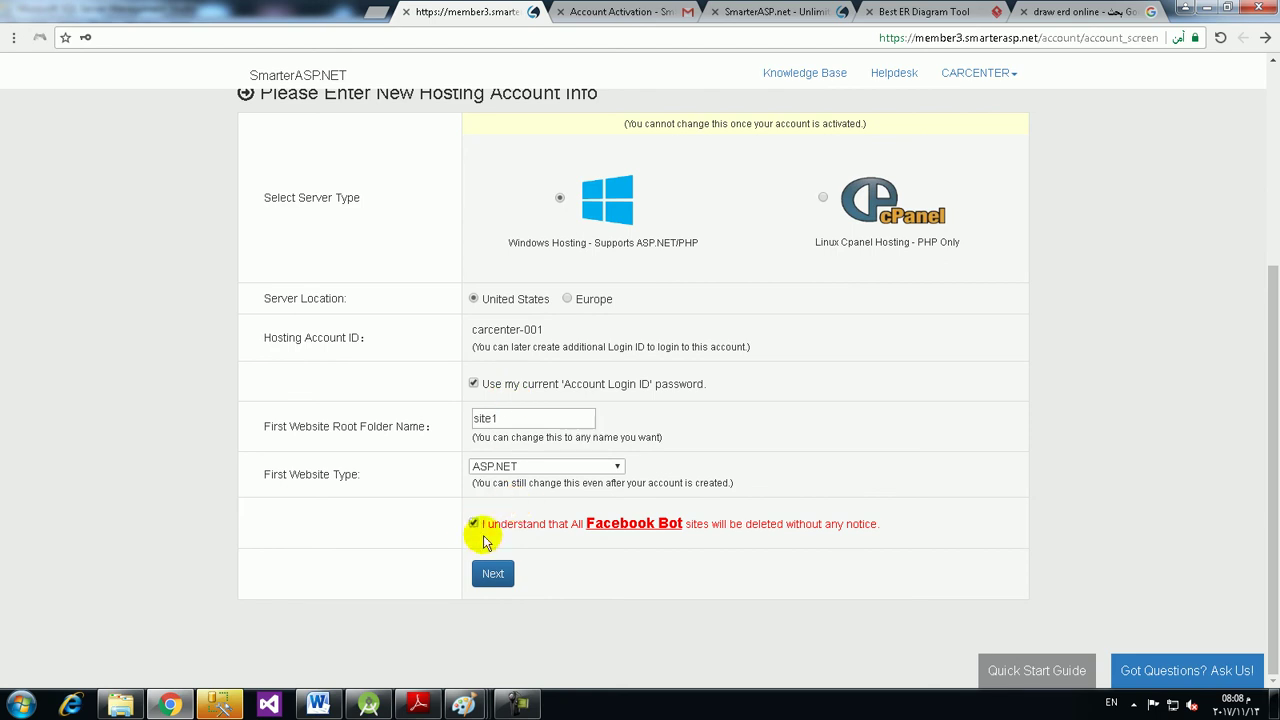
click(492, 573)
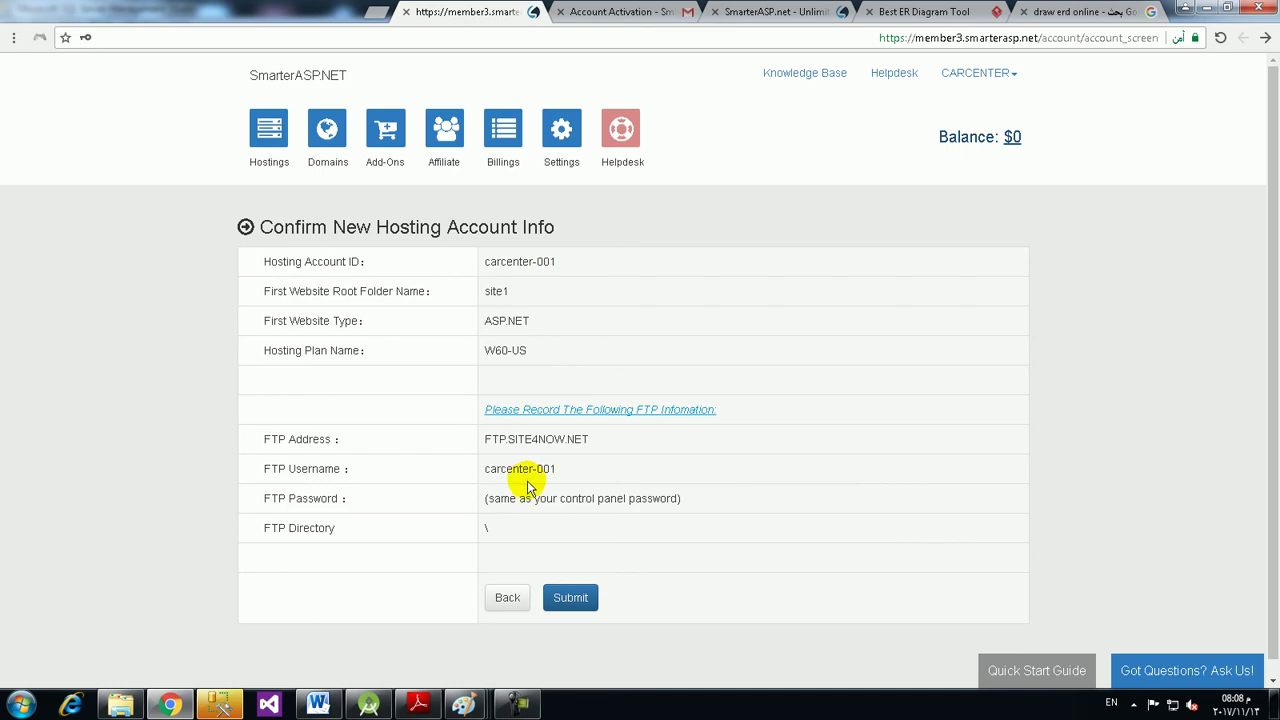
Submit the W60-US hosting account, dismiss the colour-scheme warning, and open its control panel
scroll(517, 437, down, 1)
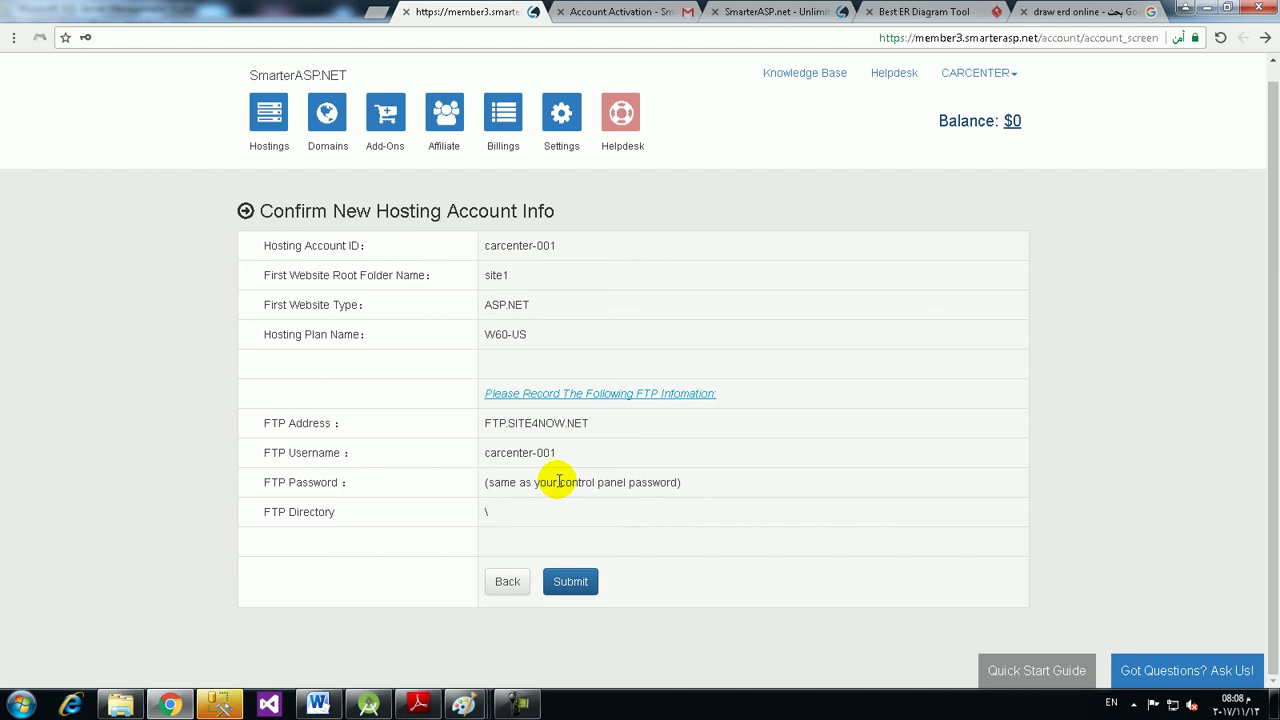
click(574, 581)
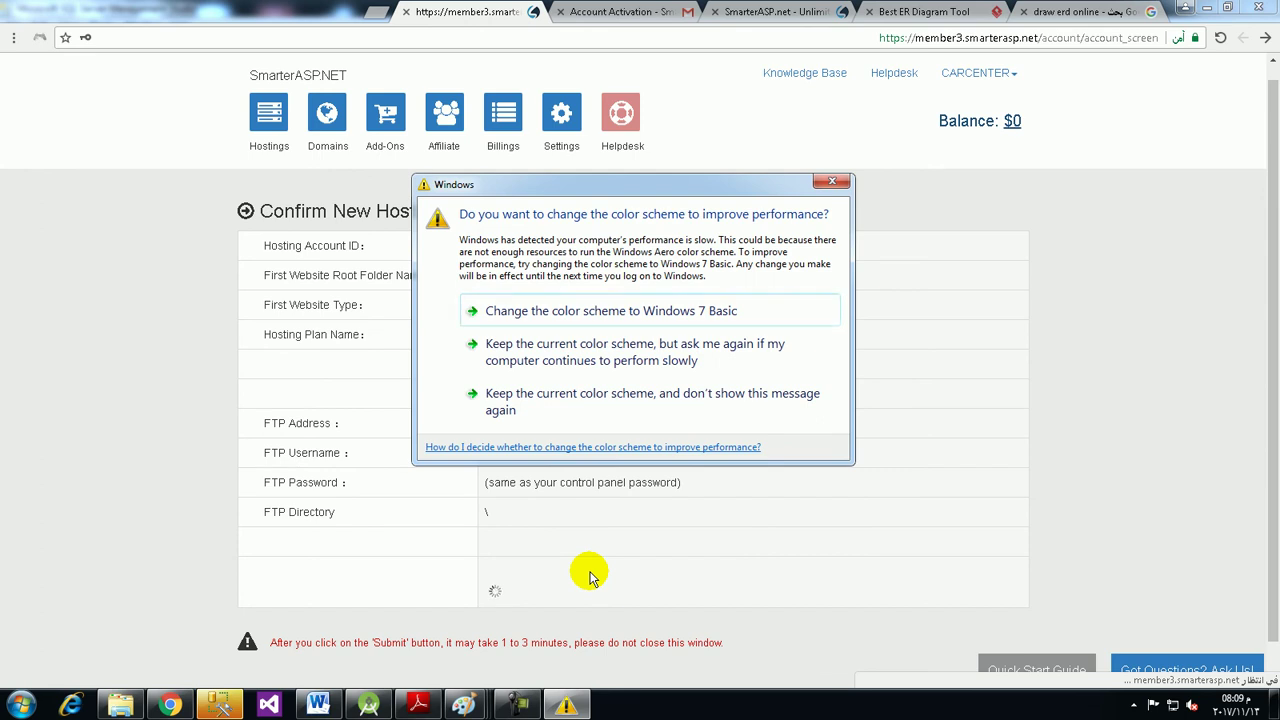
click(832, 181)
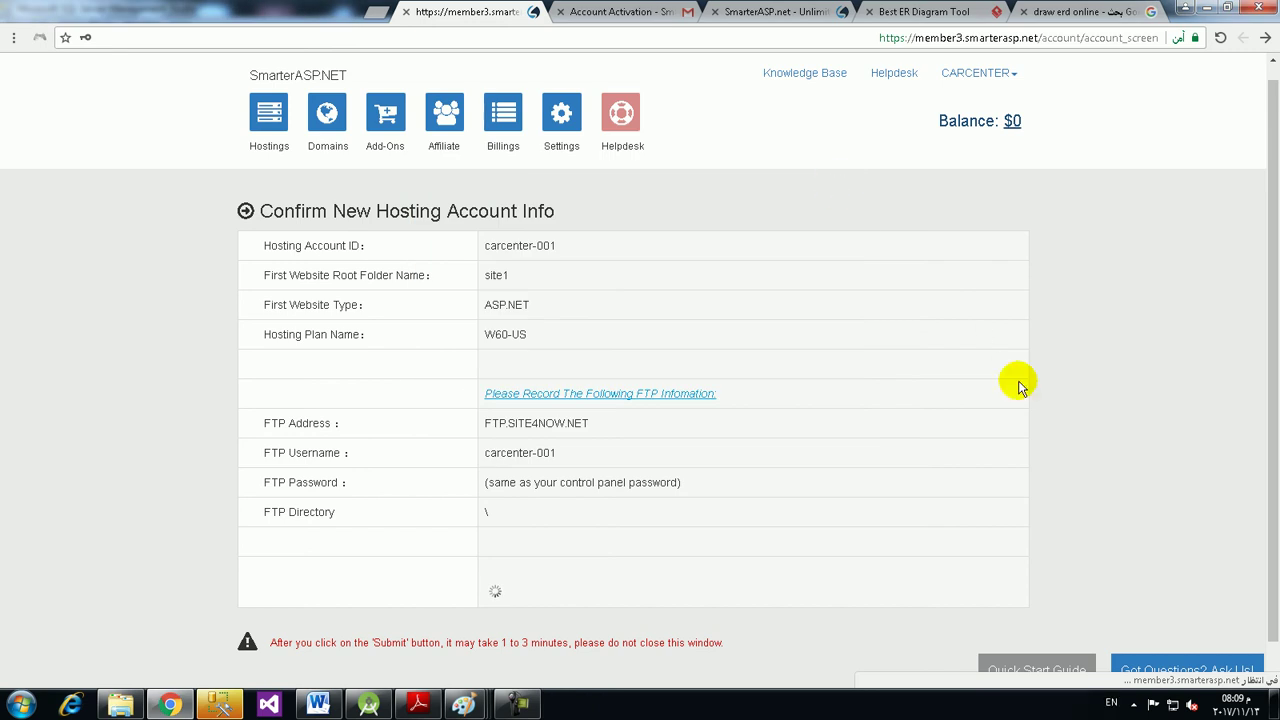
scroll(570, 625, down, 1)
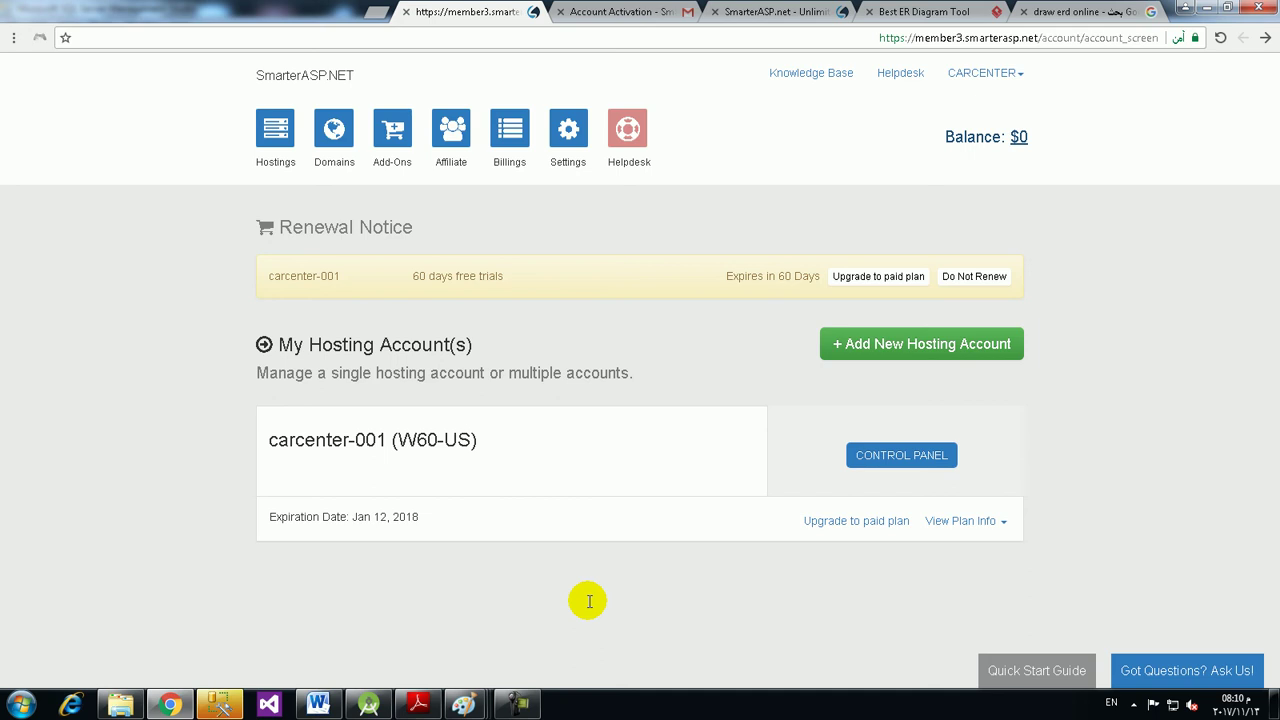
click(862, 460)
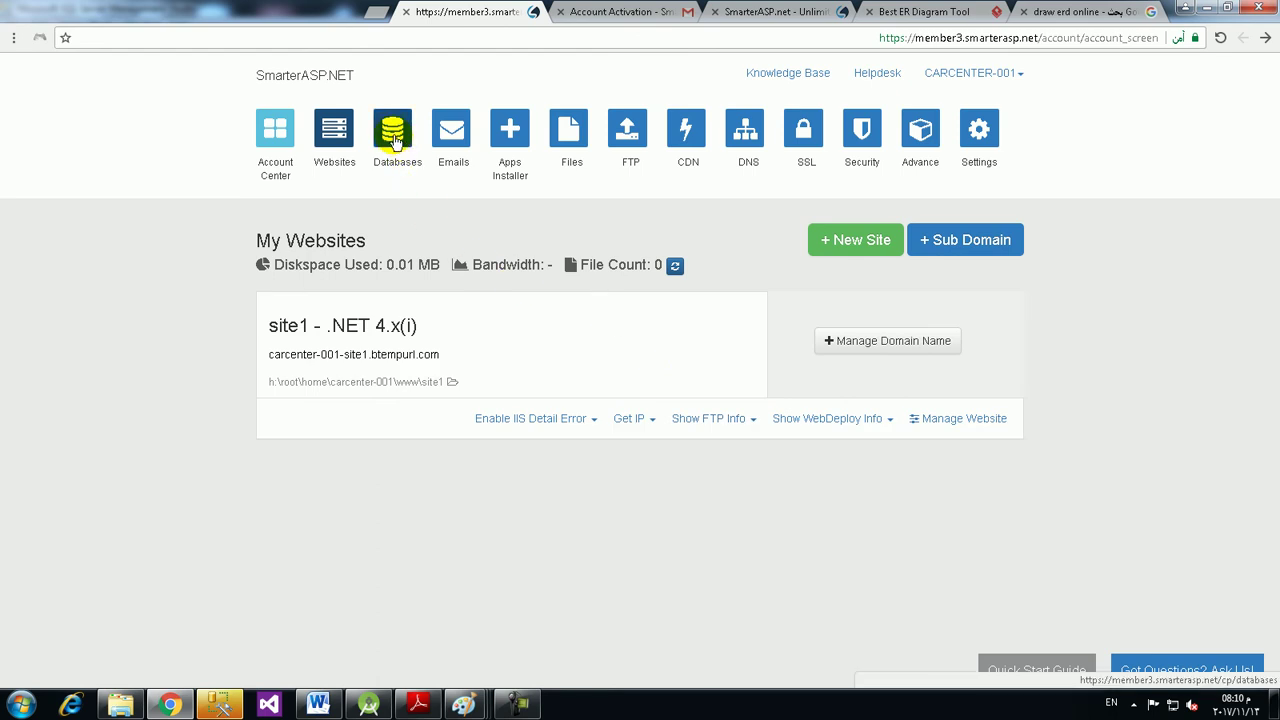
Go to the Databases page of the SmarterASP.NET control panel
click(395, 140)
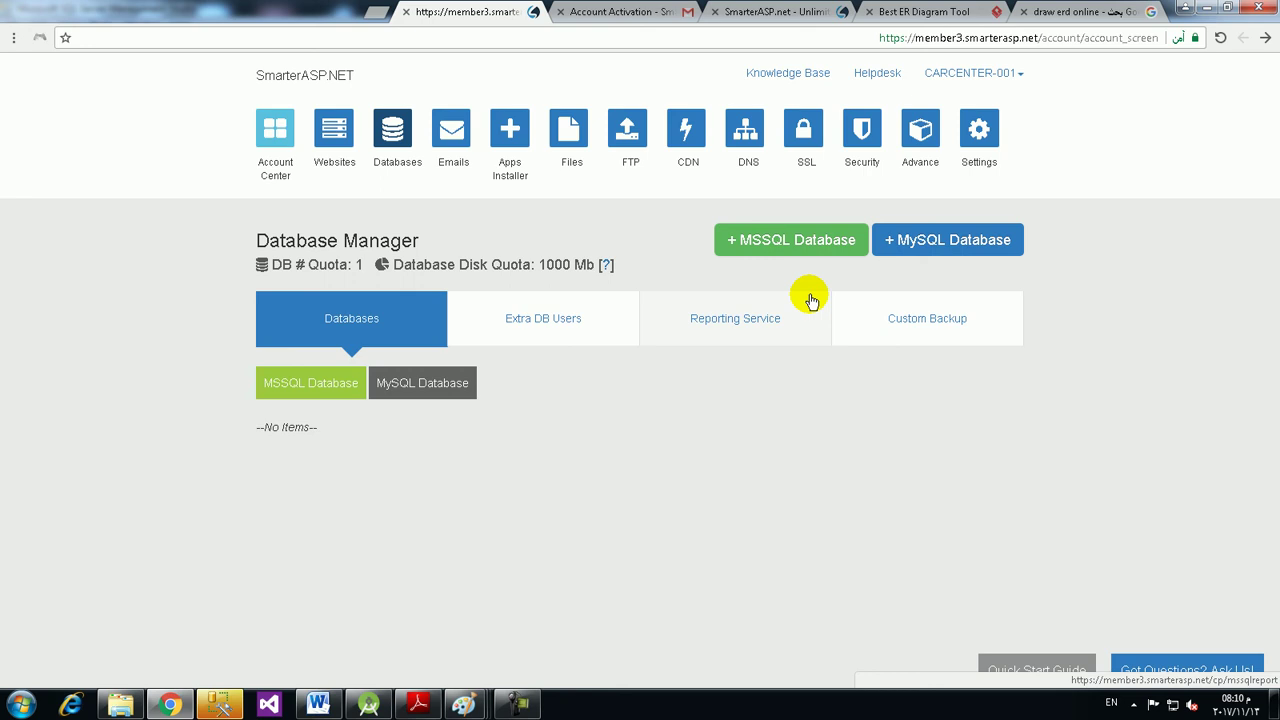
Create MSSQL 2012 database CarCenter using the saved password and a 500 MB quota
click(786, 247)
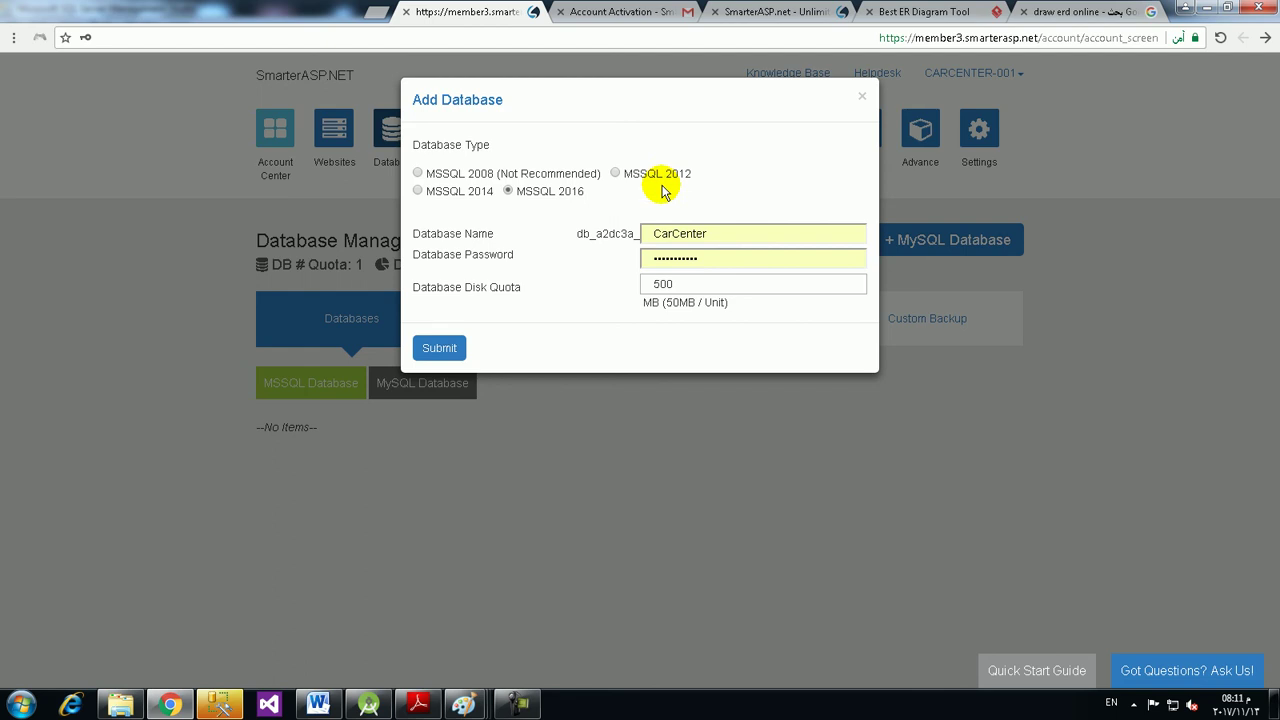
click(220, 705)
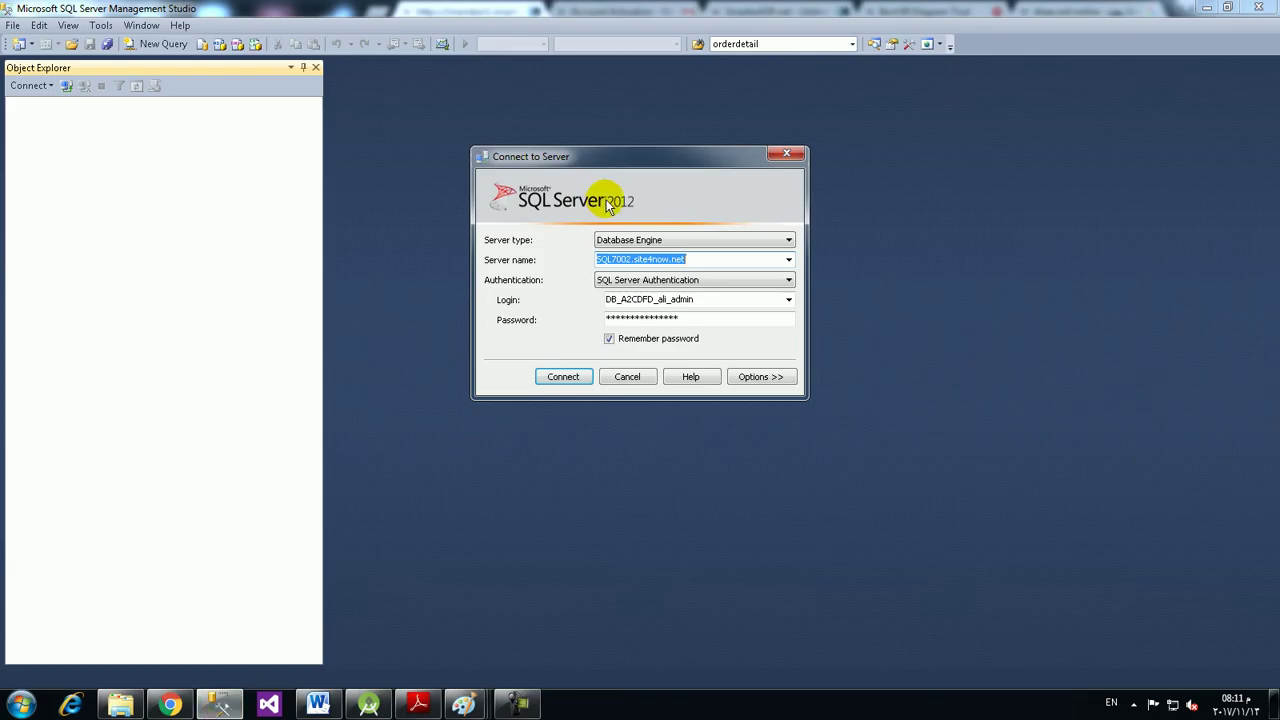
click(220, 705)
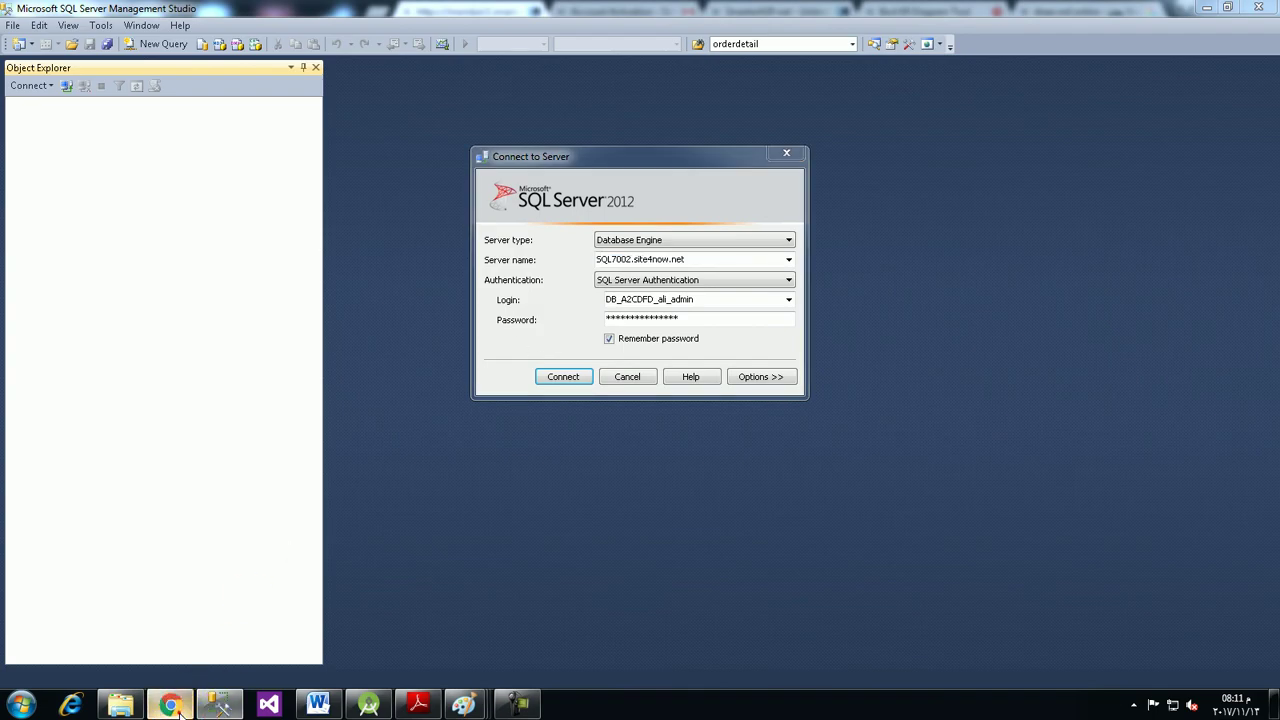
click(172, 707)
click(615, 174)
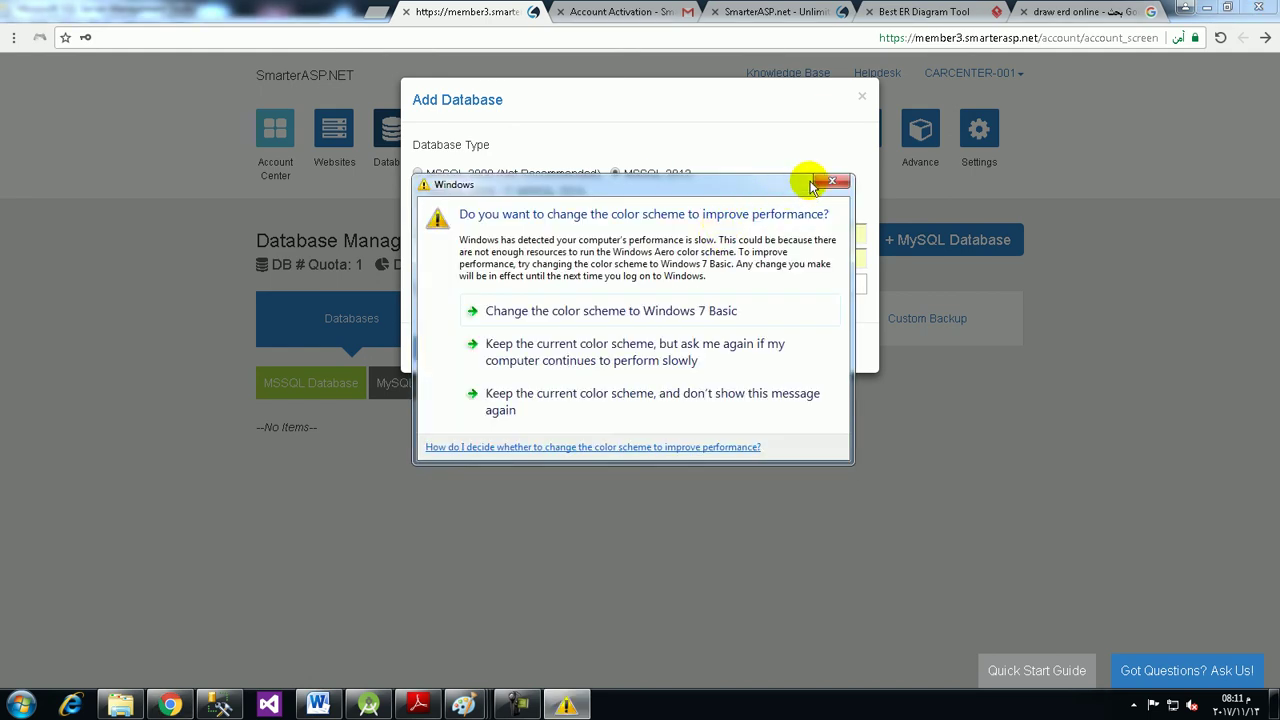
click(830, 177)
click(720, 255)
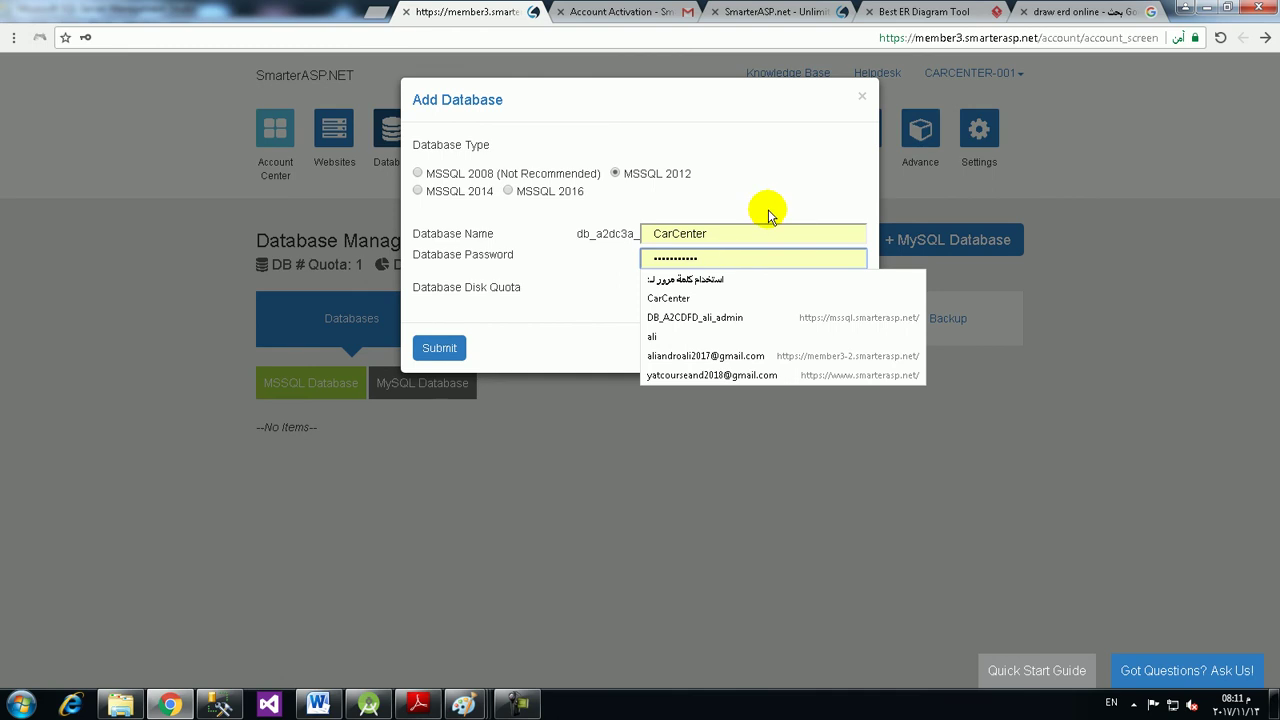
click(697, 298)
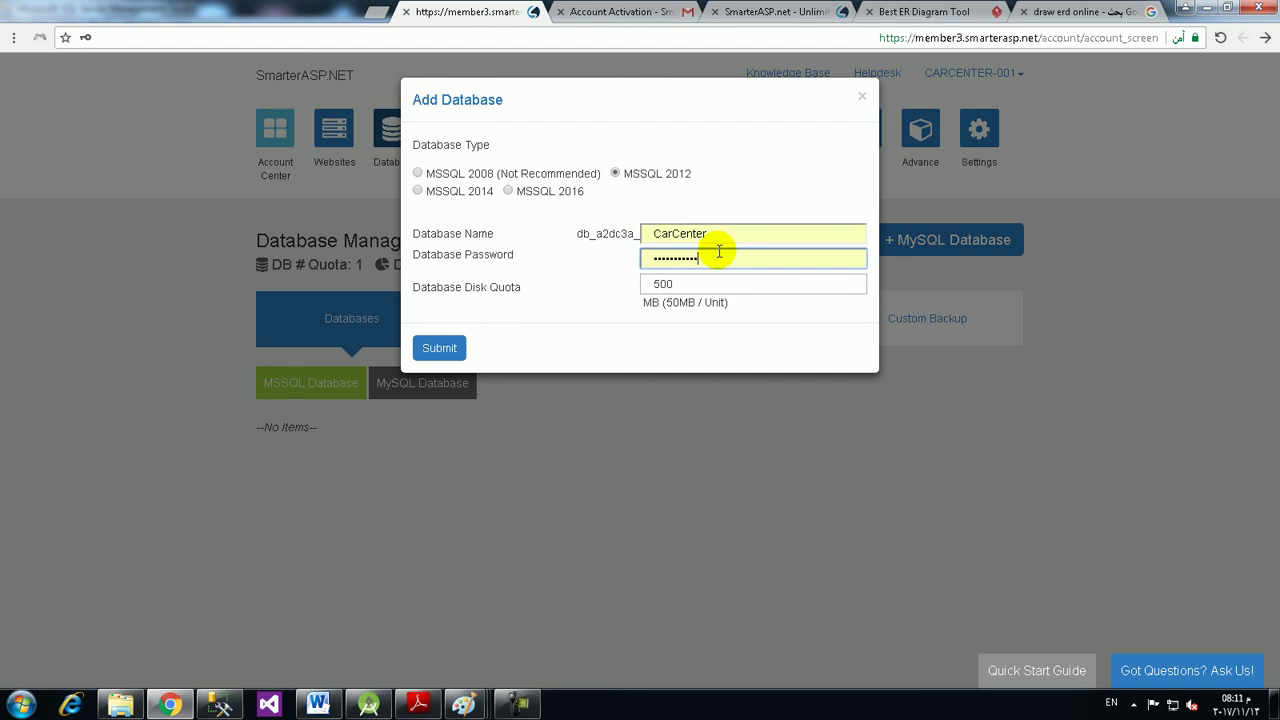
click(440, 347)
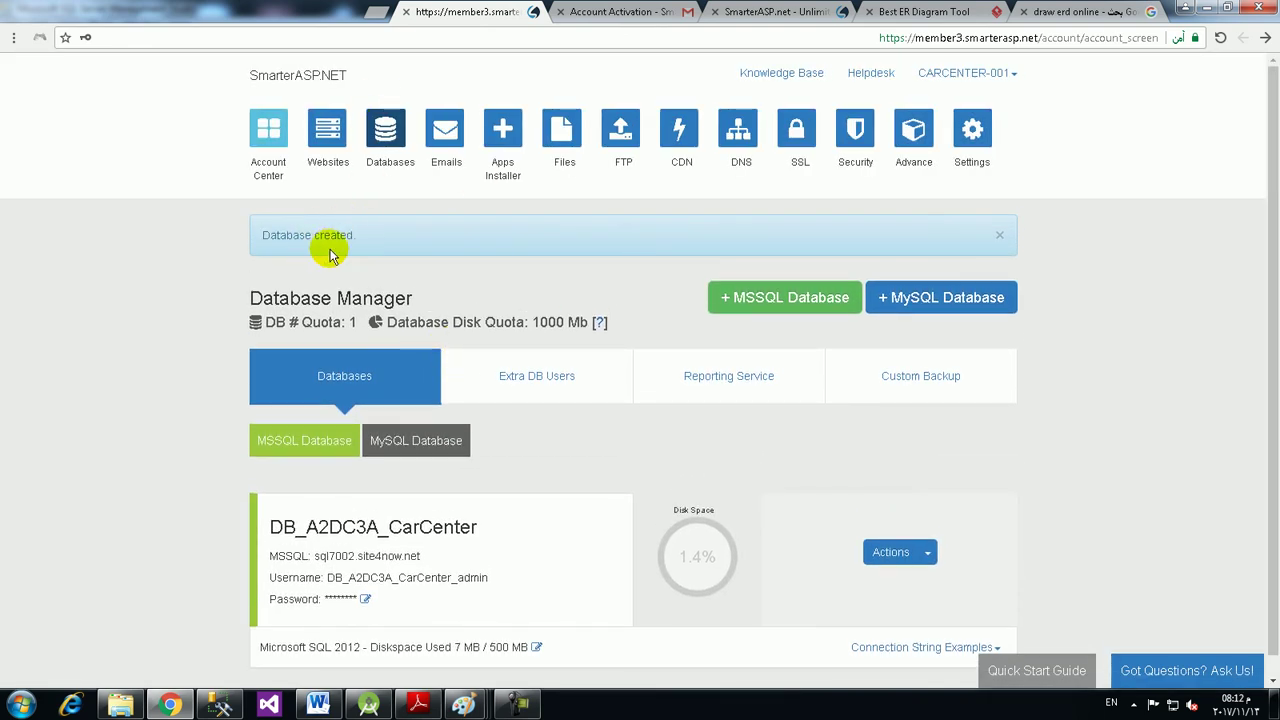
Launch Webconnect from the CarCenter database's Actions menu
scroll(1118, 386, down, 2)
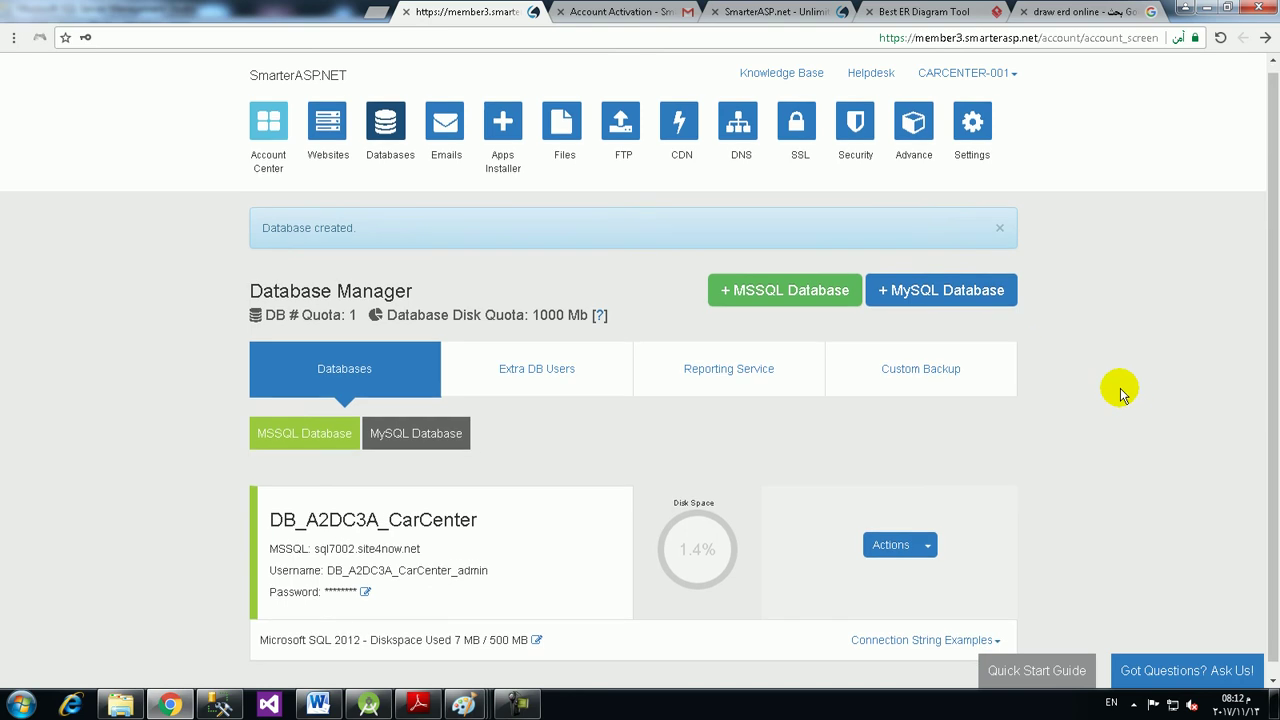
click(922, 531)
scroll(955, 600, down, 2)
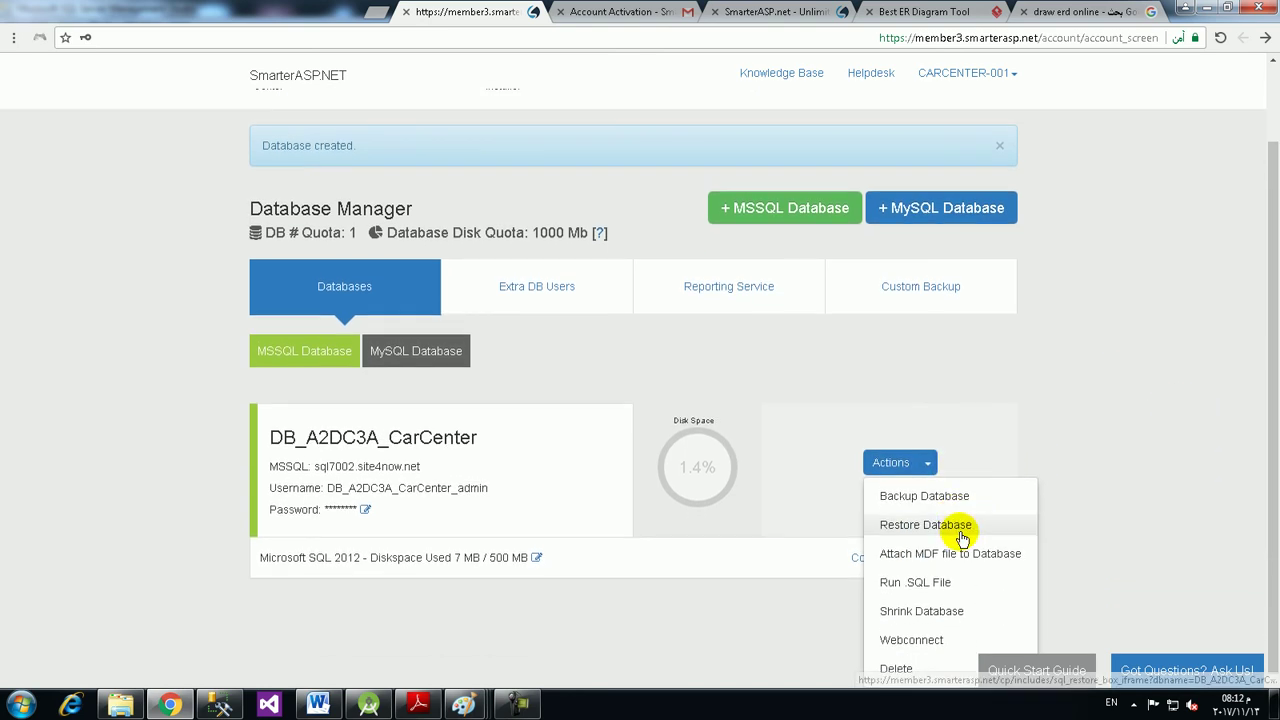
click(915, 640)
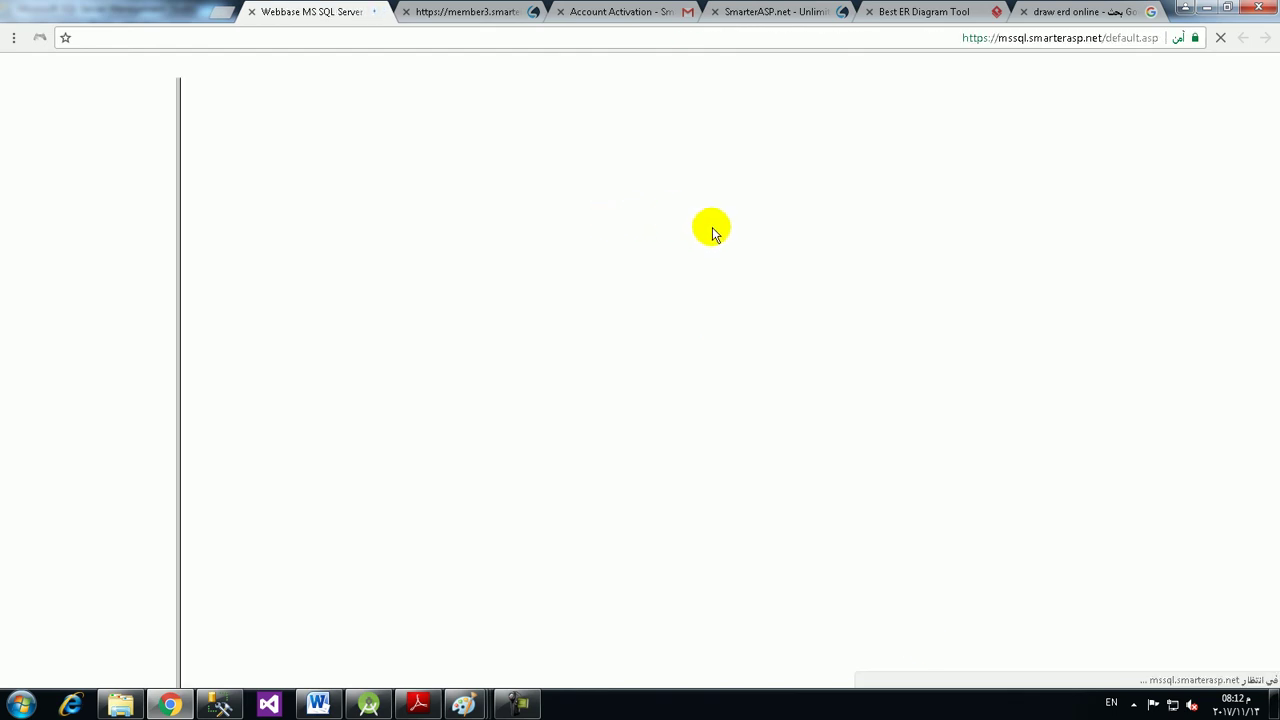
Log in to the web SQL manager with the database password and let Chrome save it
click(338, 186)
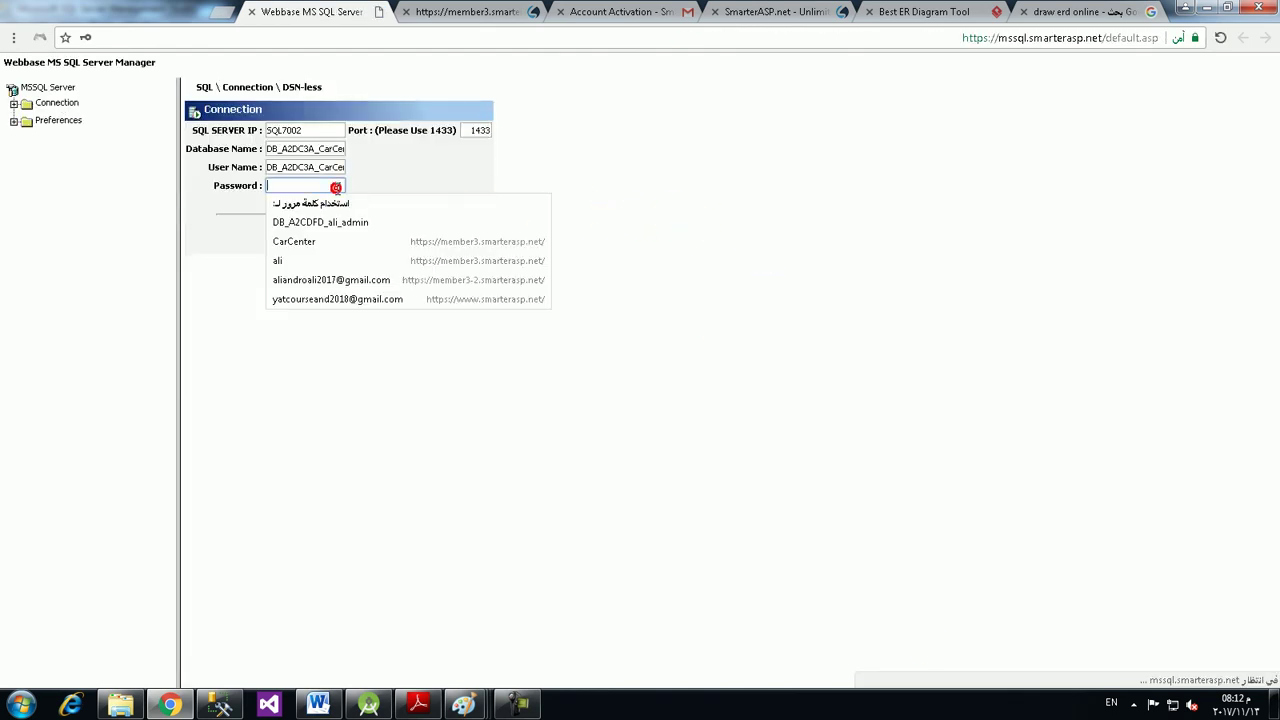
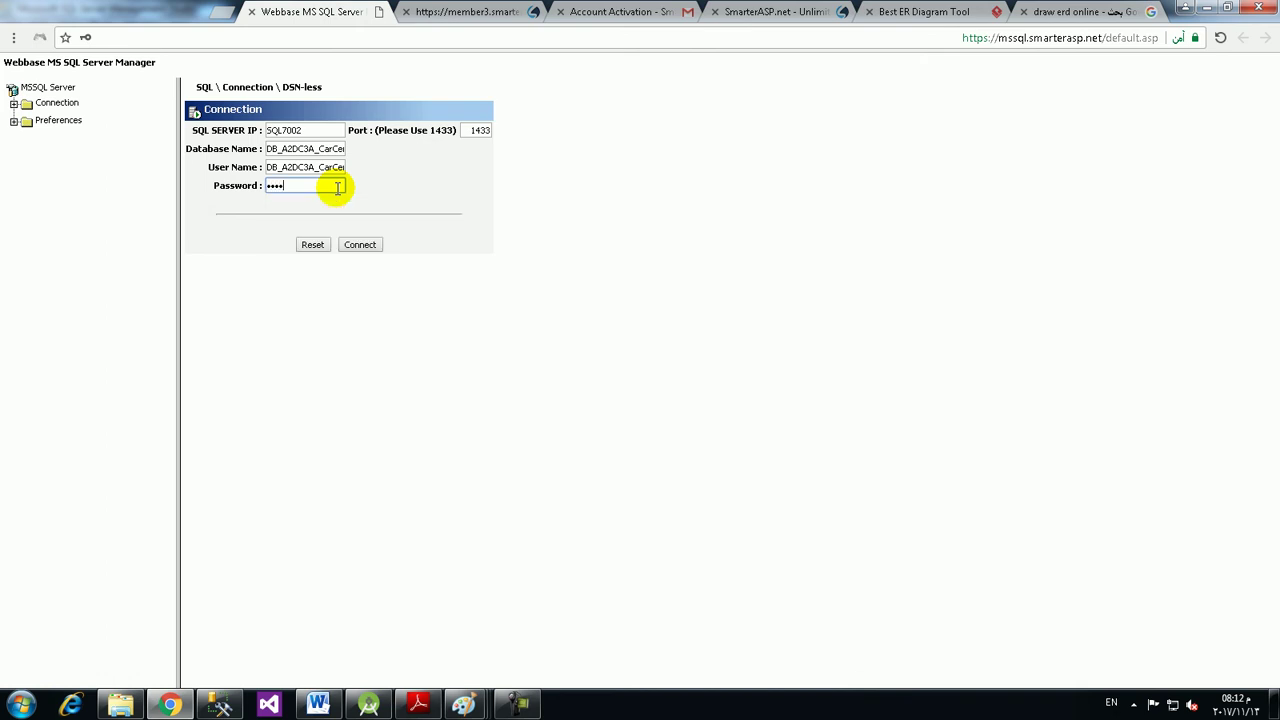
key(Return)
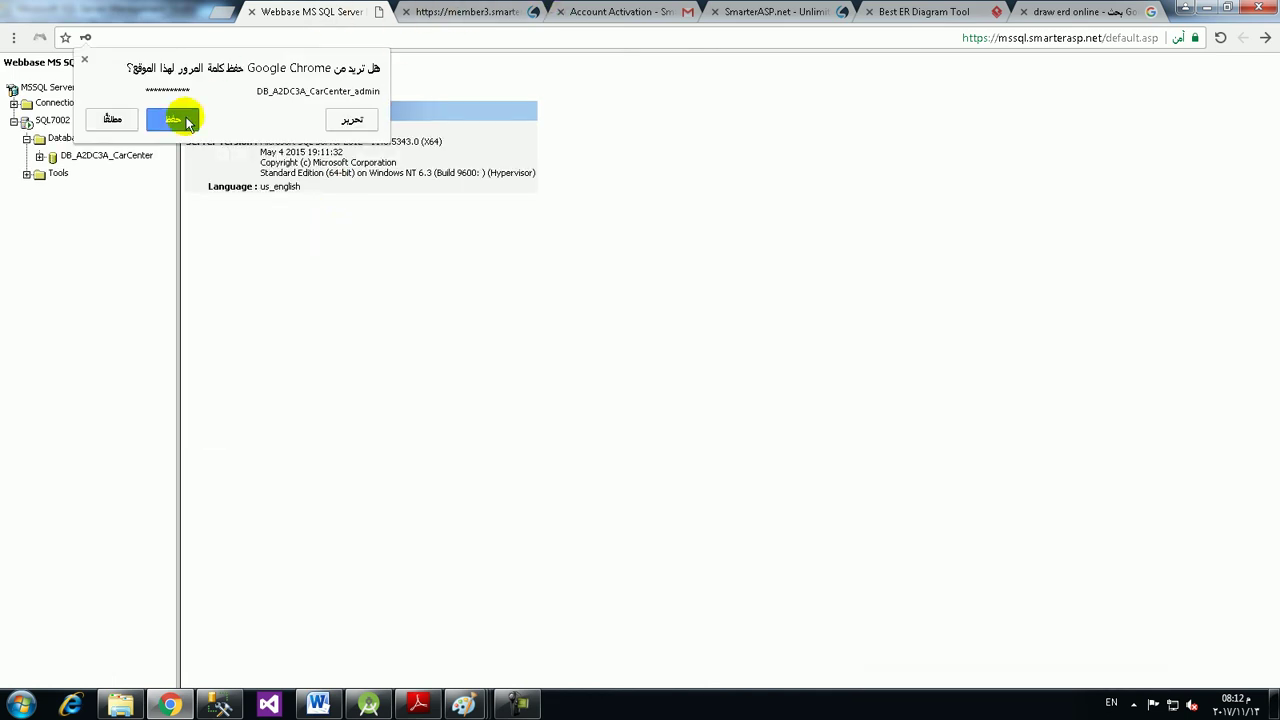
click(187, 122)
Expand DB_A2DC3A_CarCenter to confirm it has no tables, and expand the Tools group
click(40, 158)
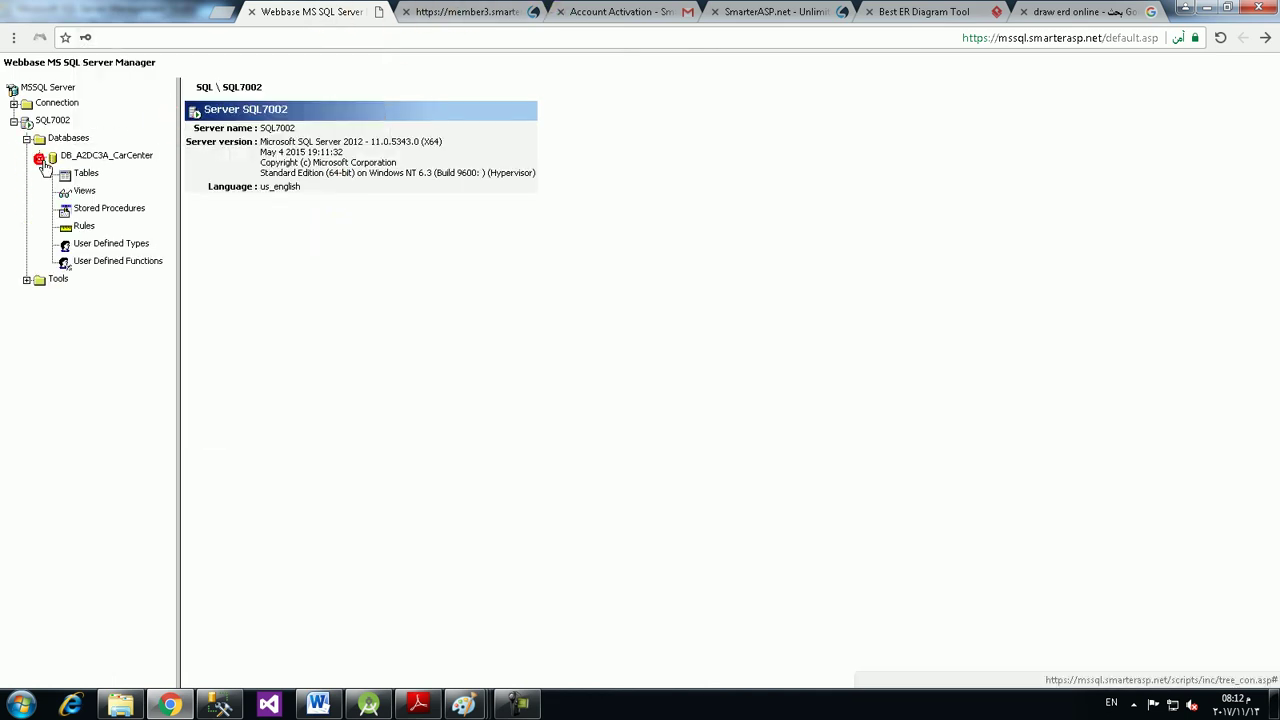
click(84, 173)
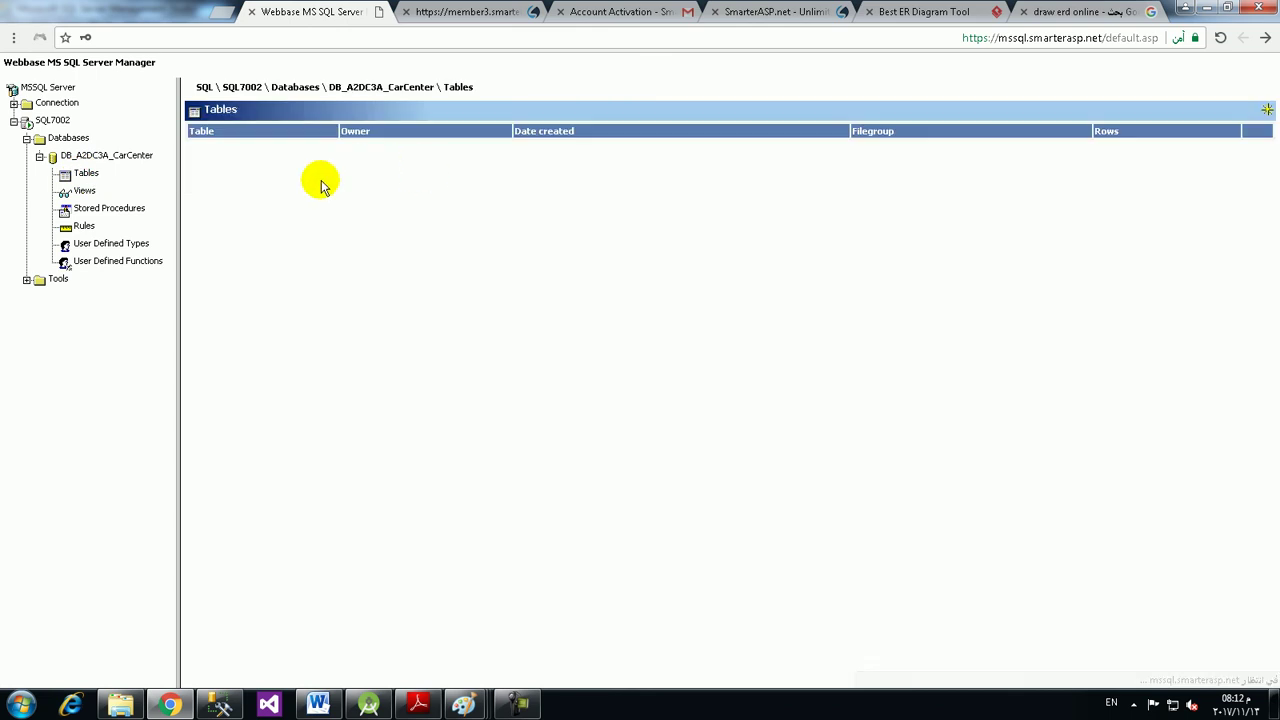
click(26, 280)
In Run Query, write Create table Course11 with Id int primary key and Name varchar(50)
click(82, 297)
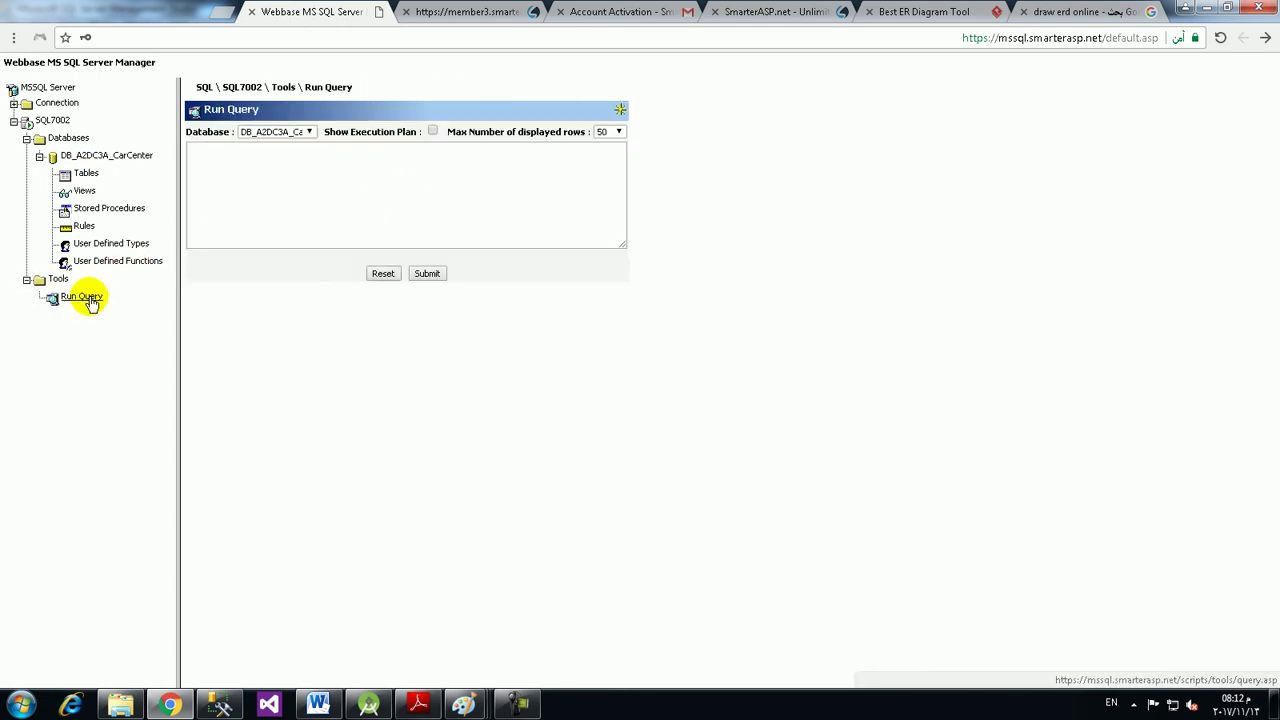
click(259, 203)
text(Create table)
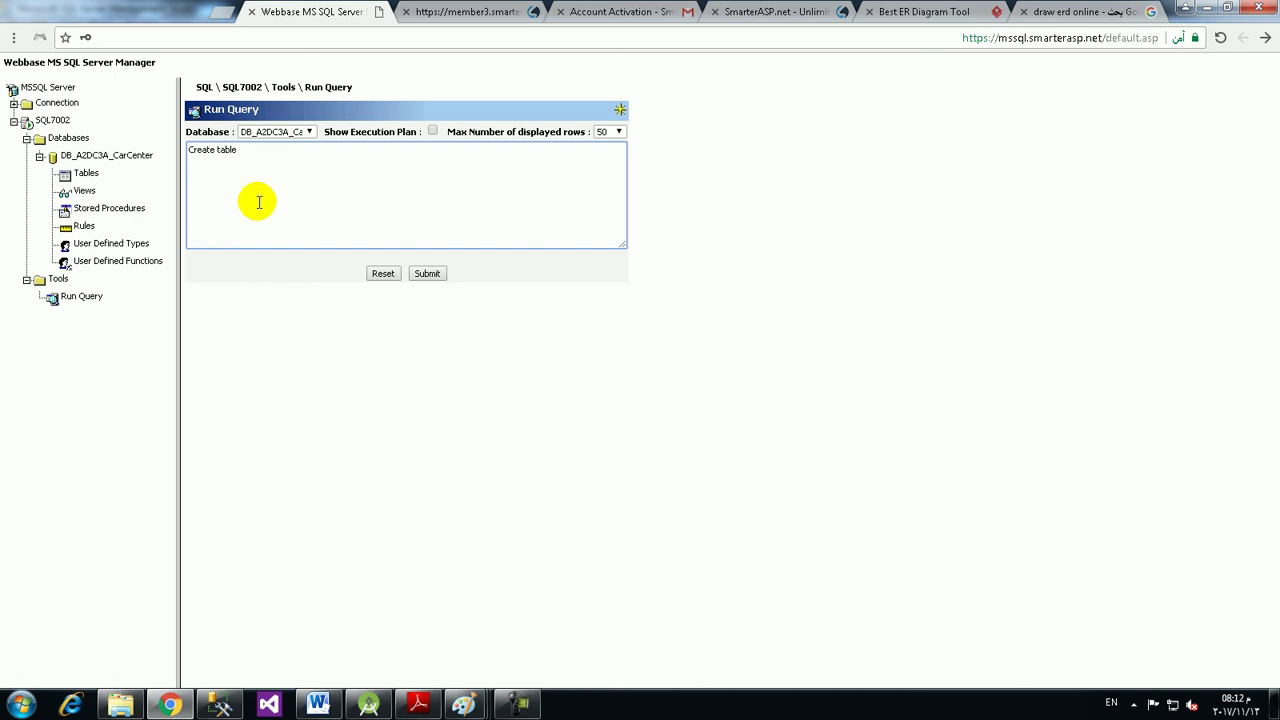
text(Course11)
key(Return)
text((Id in)
text(t pt)
text(imary key)
text(Name )
text(varcha)
text(r()
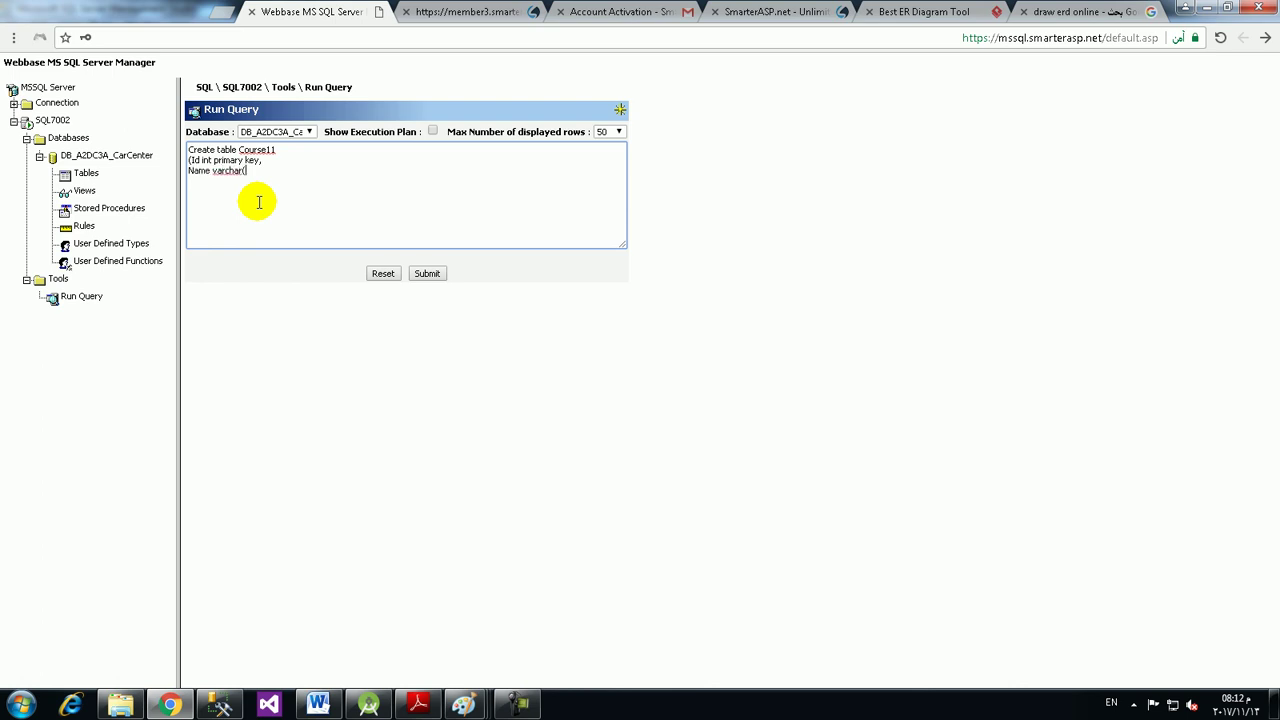
text(50)))
mouse_move(460, 702)
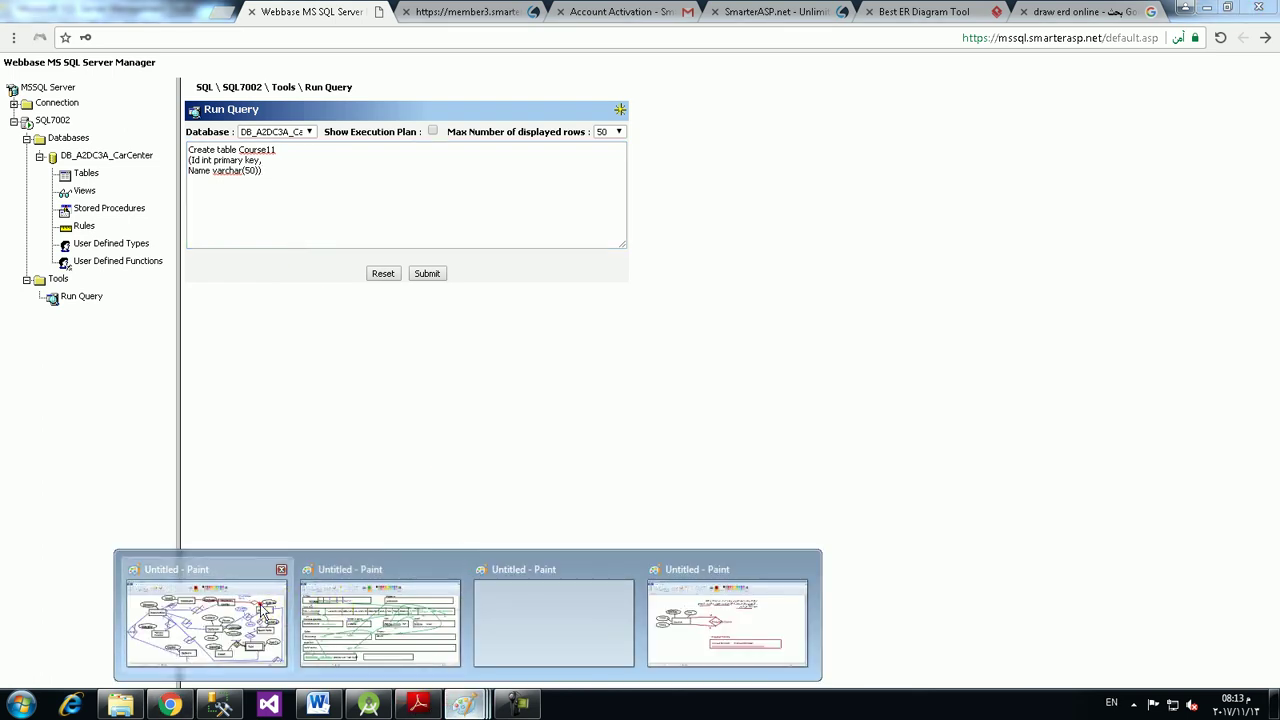
click(262, 610)
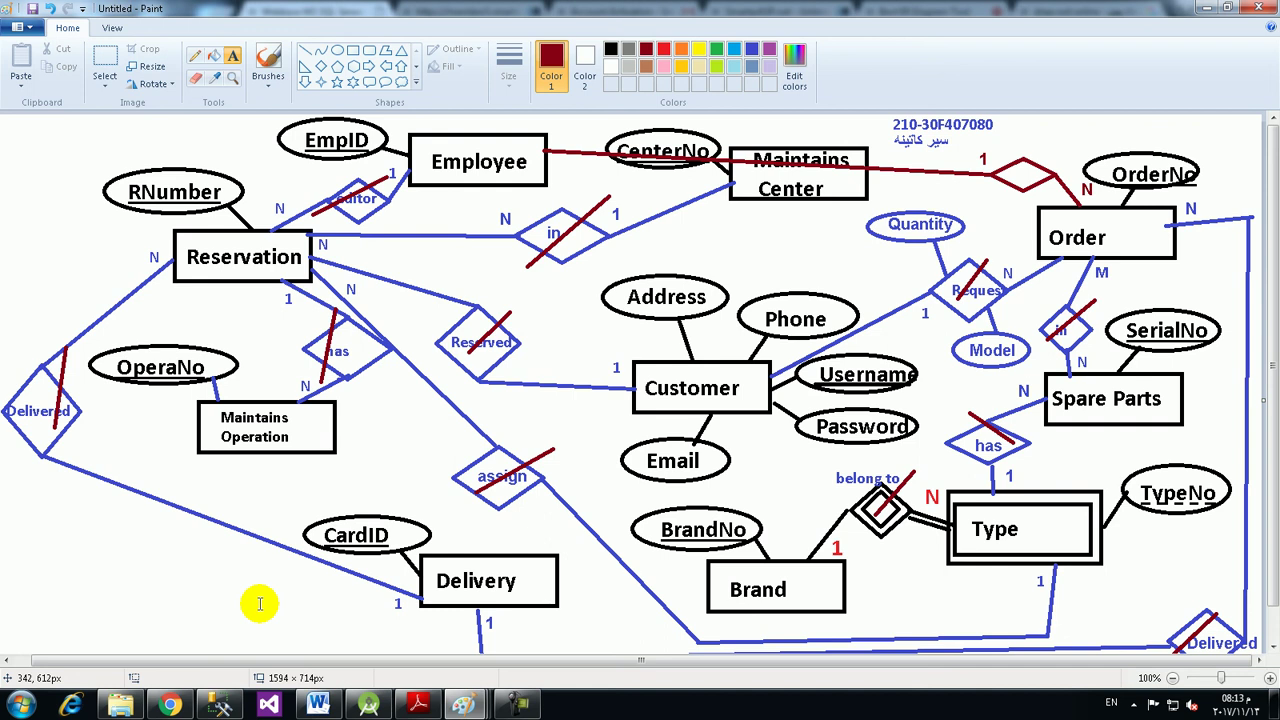
click(165, 707)
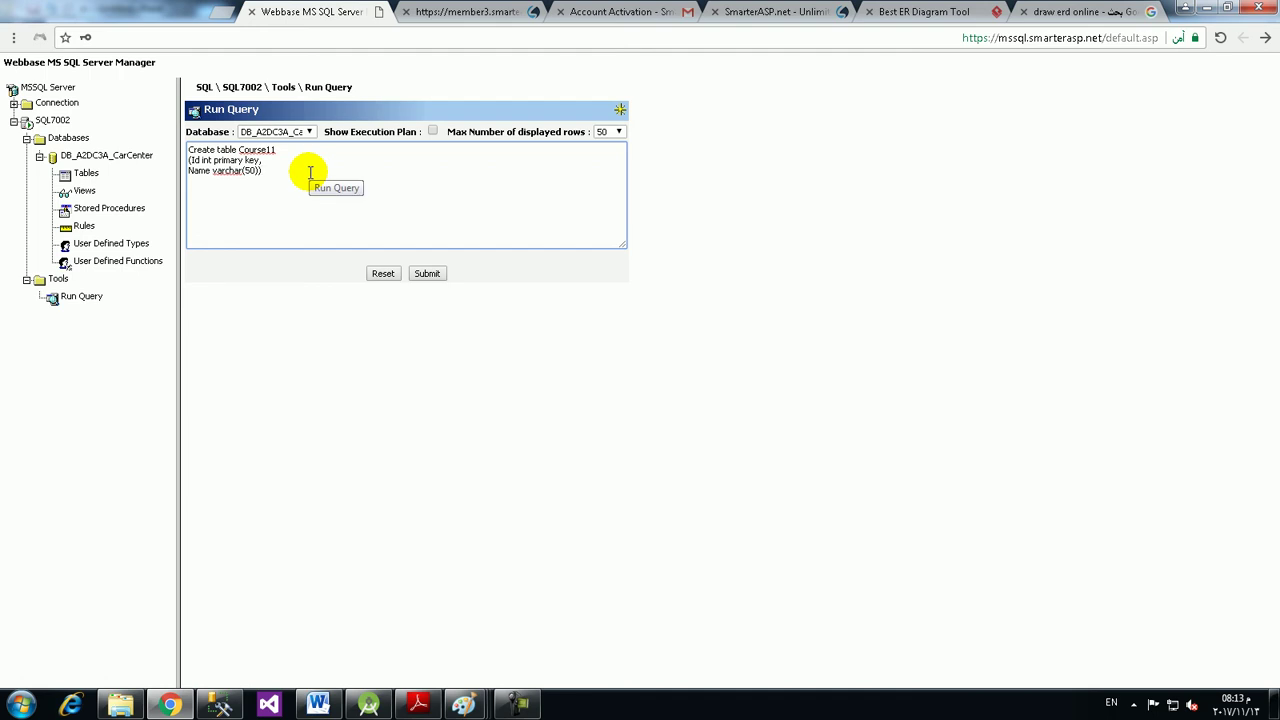
Run the query, then check Course11's Id and Name columns under Tables
click(427, 273)
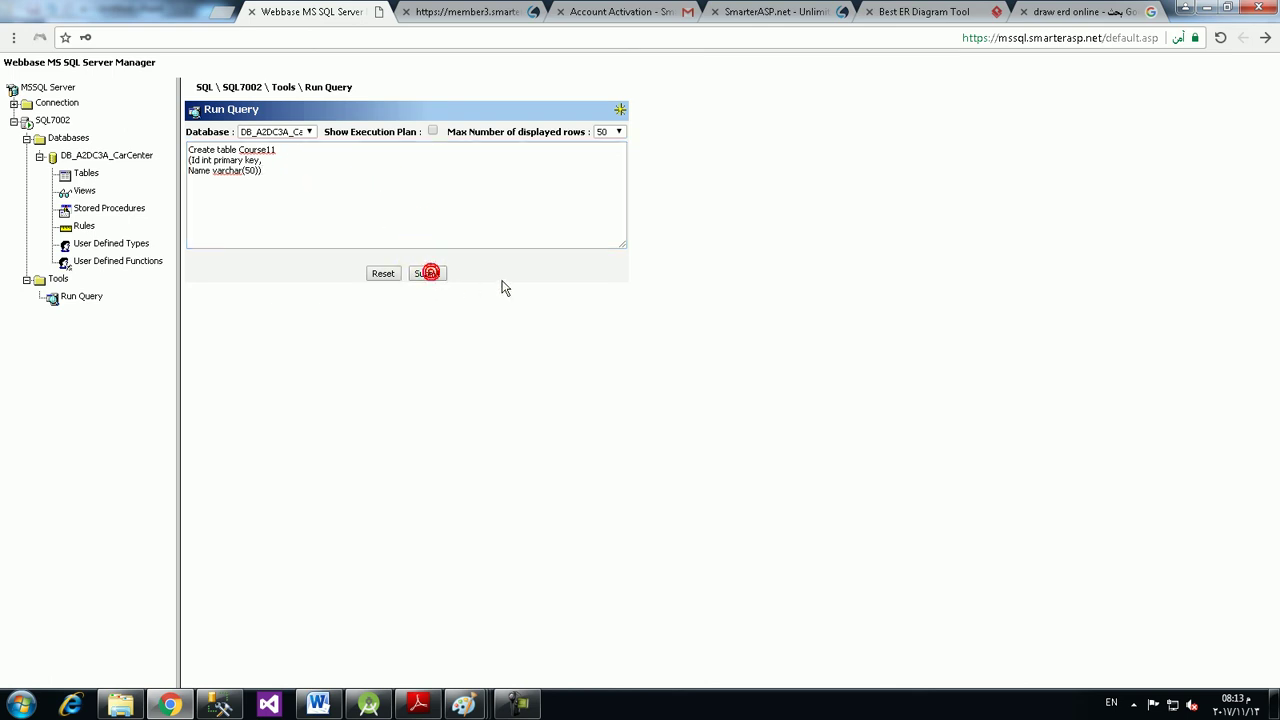
click(88, 175)
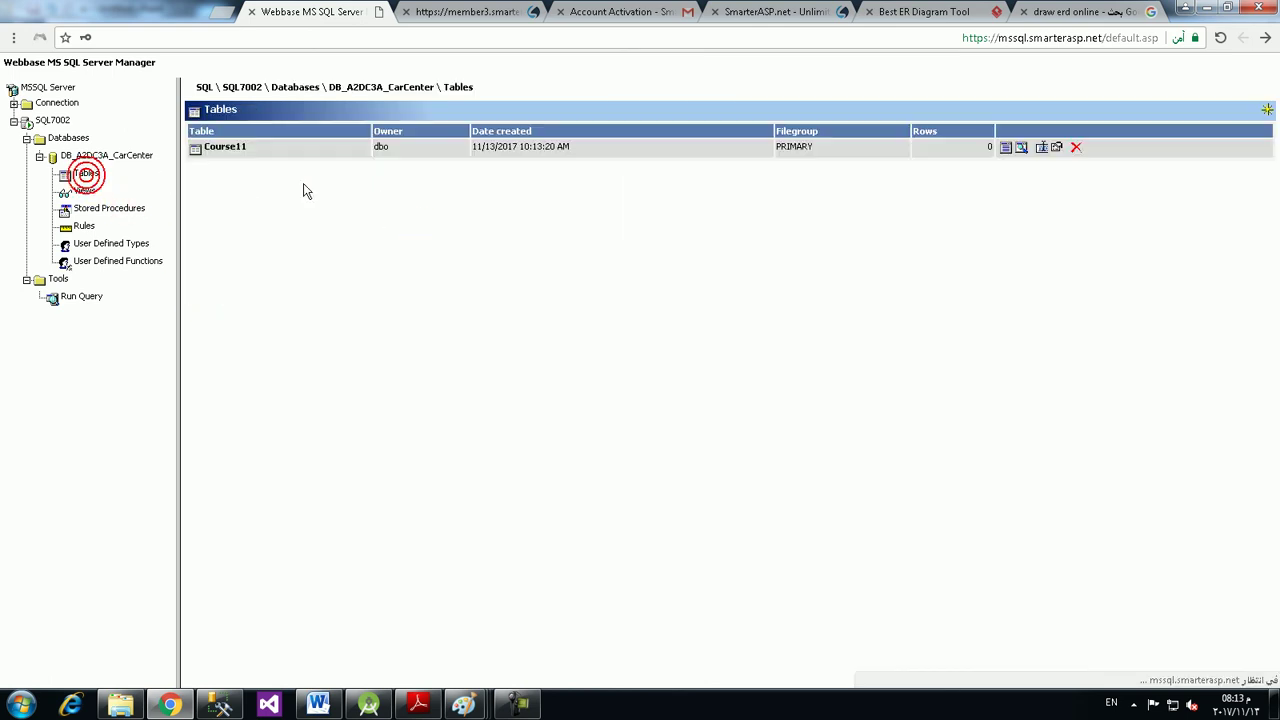
click(203, 148)
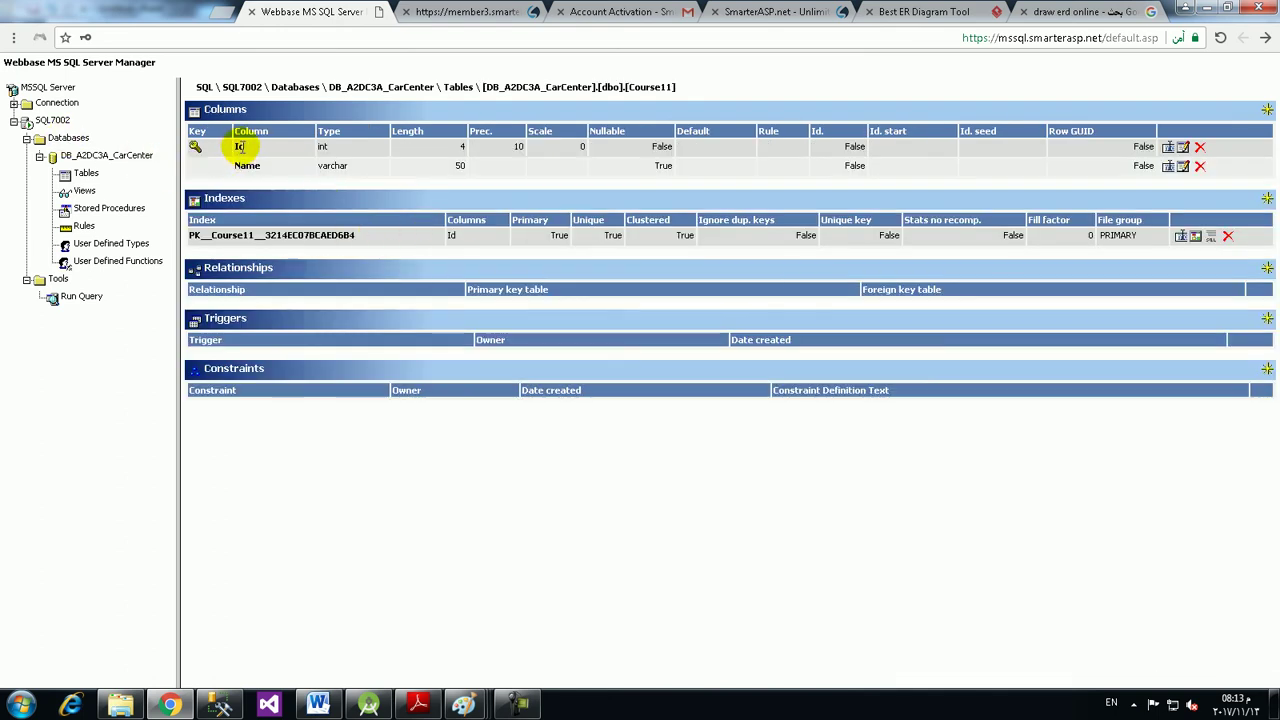
click(87, 173)
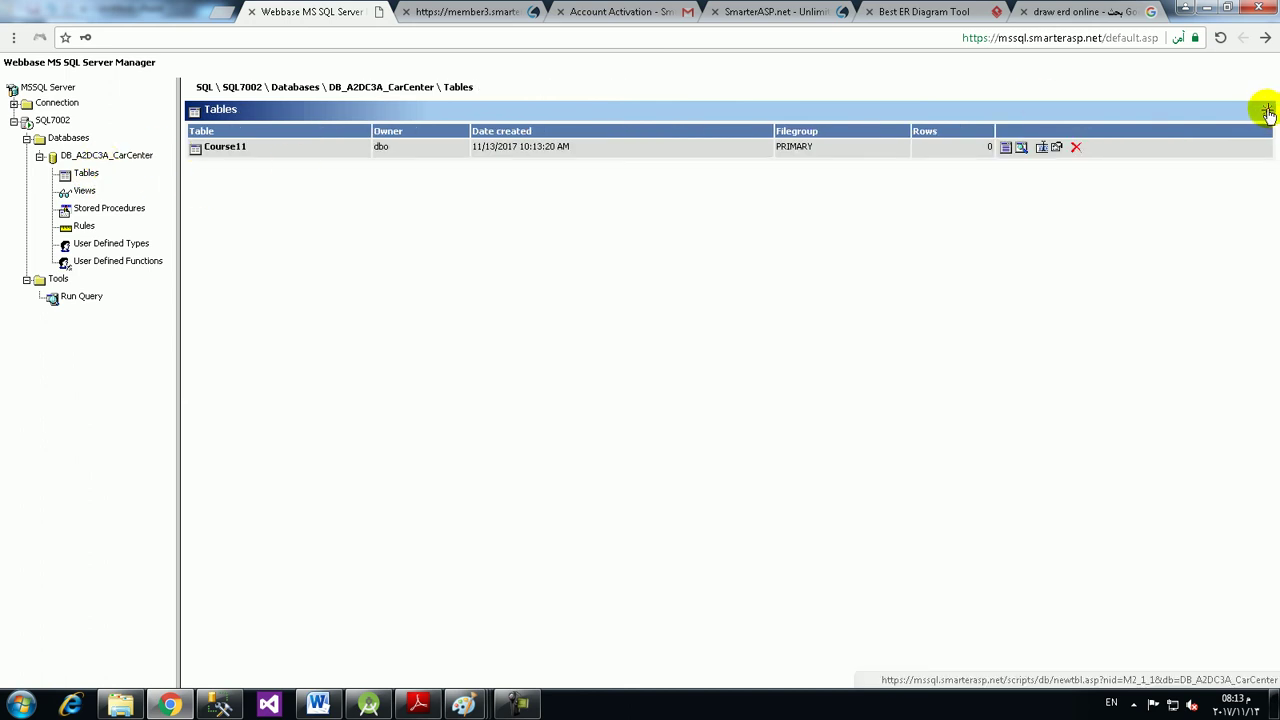
Insert the first Course11 row with Id 1 and a person's name
click(1005, 147)
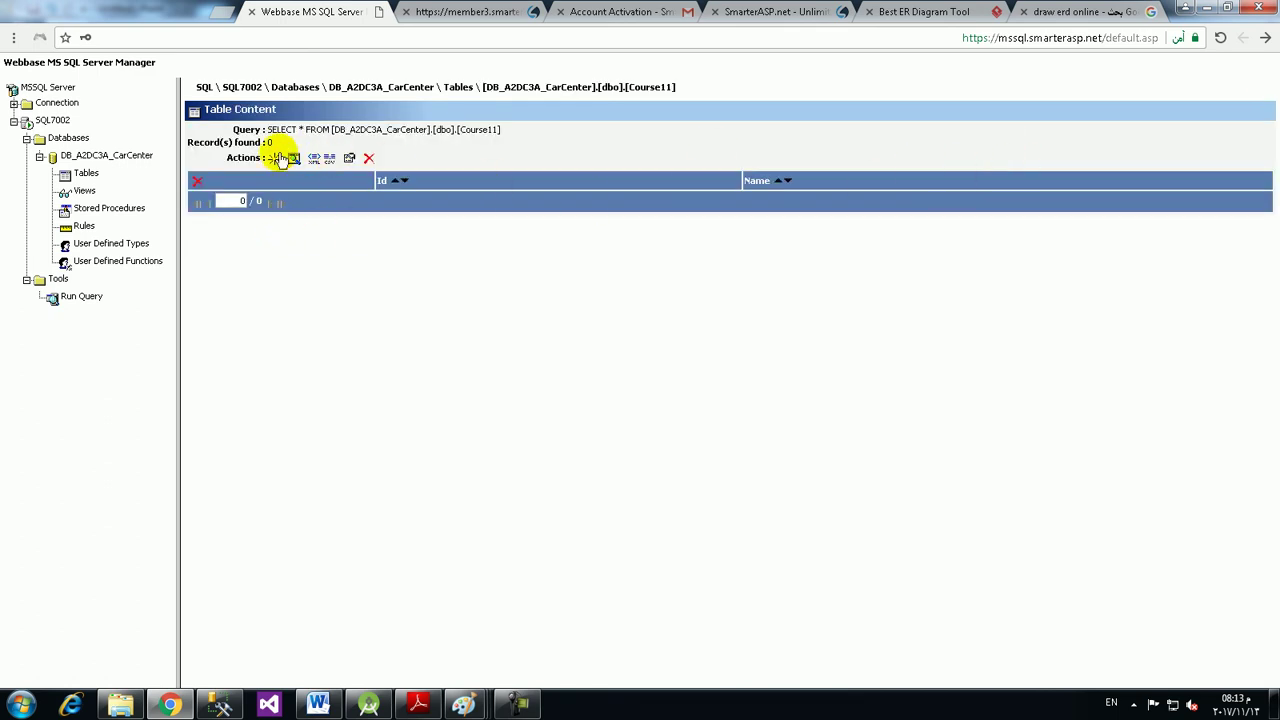
click(277, 160)
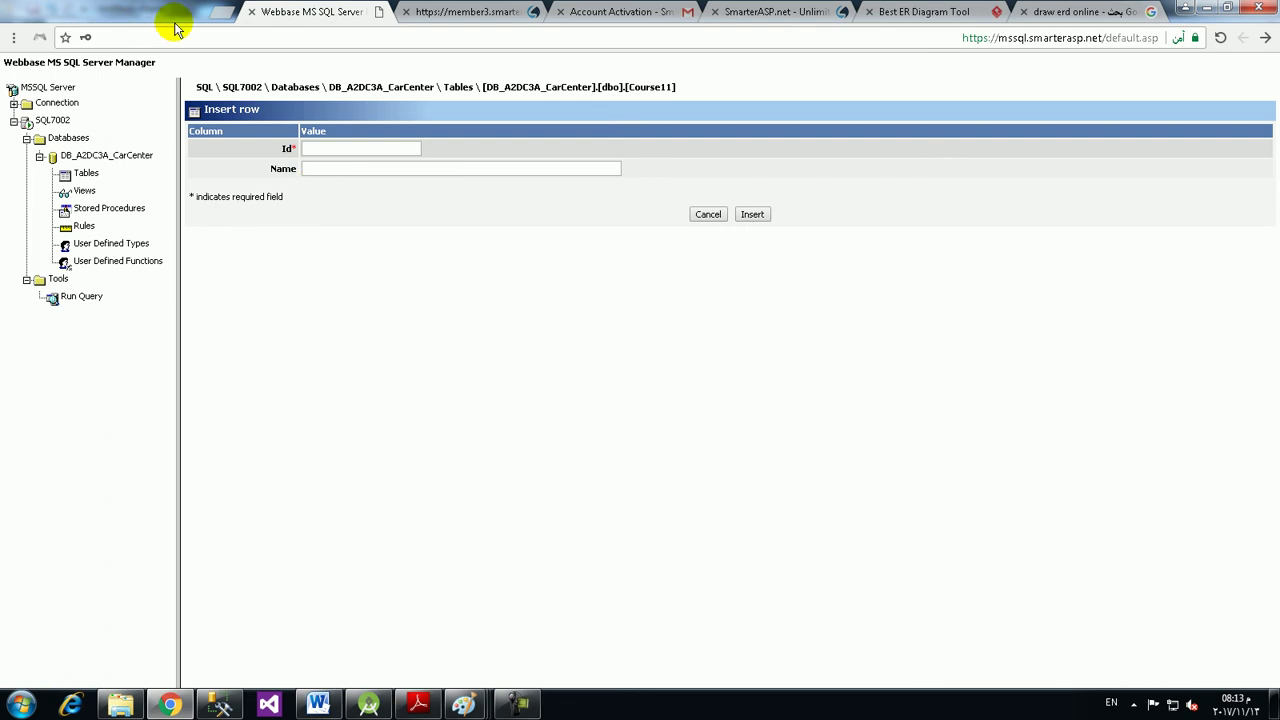
click(348, 148)
text(1)
key(Tab)
text(Abdallha)
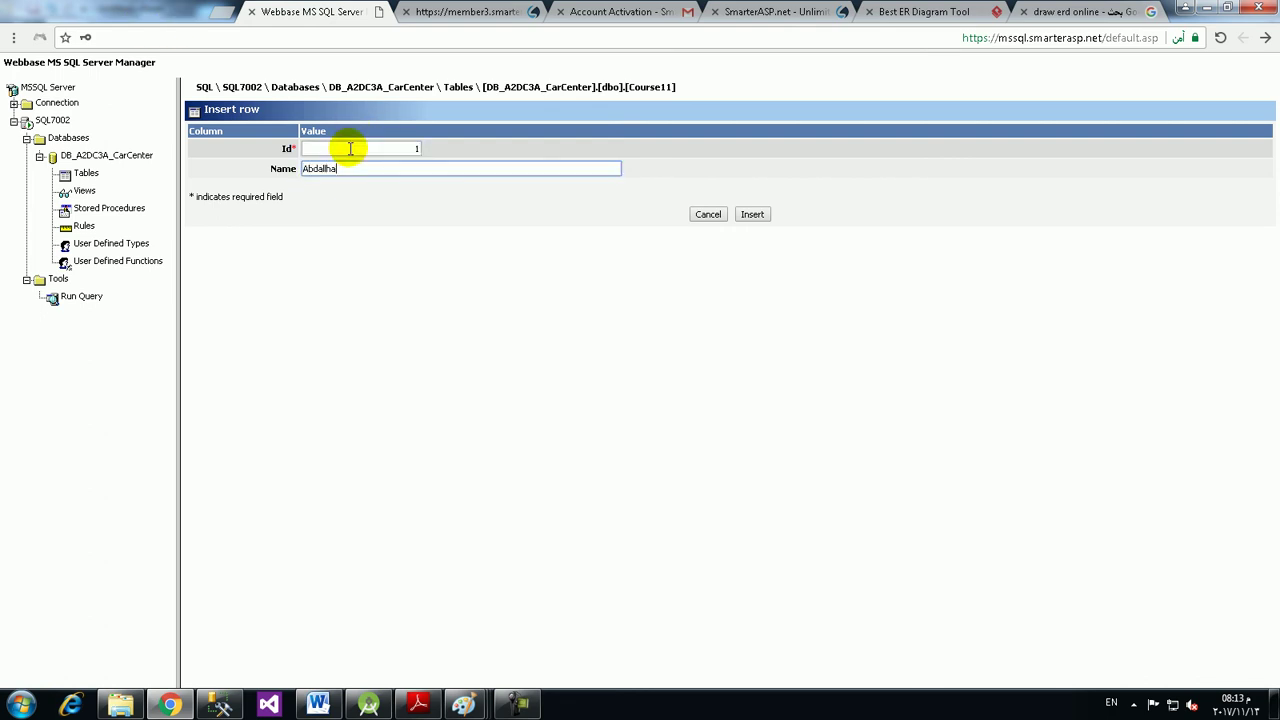
click(752, 216)
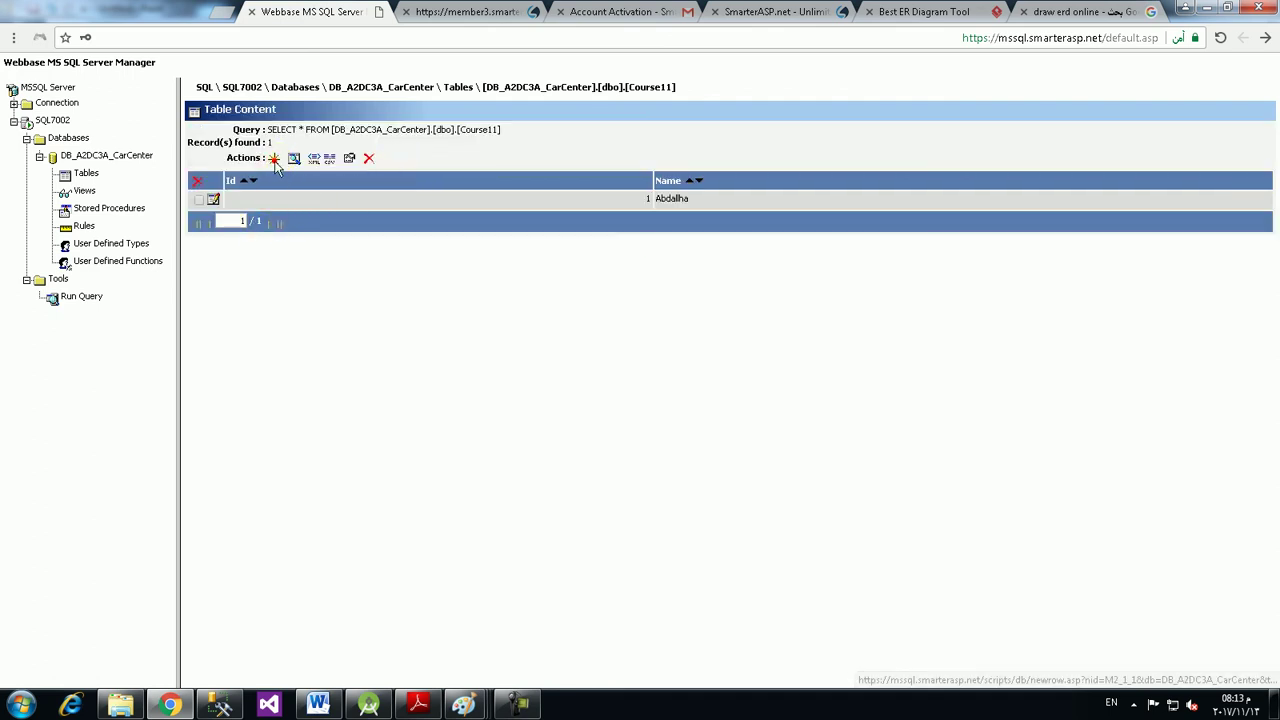
Insert a second row with Id 2 and another name, then switch to SQL Server Management Studio
click(274, 159)
click(329, 148)
text(2)
key(Tab)
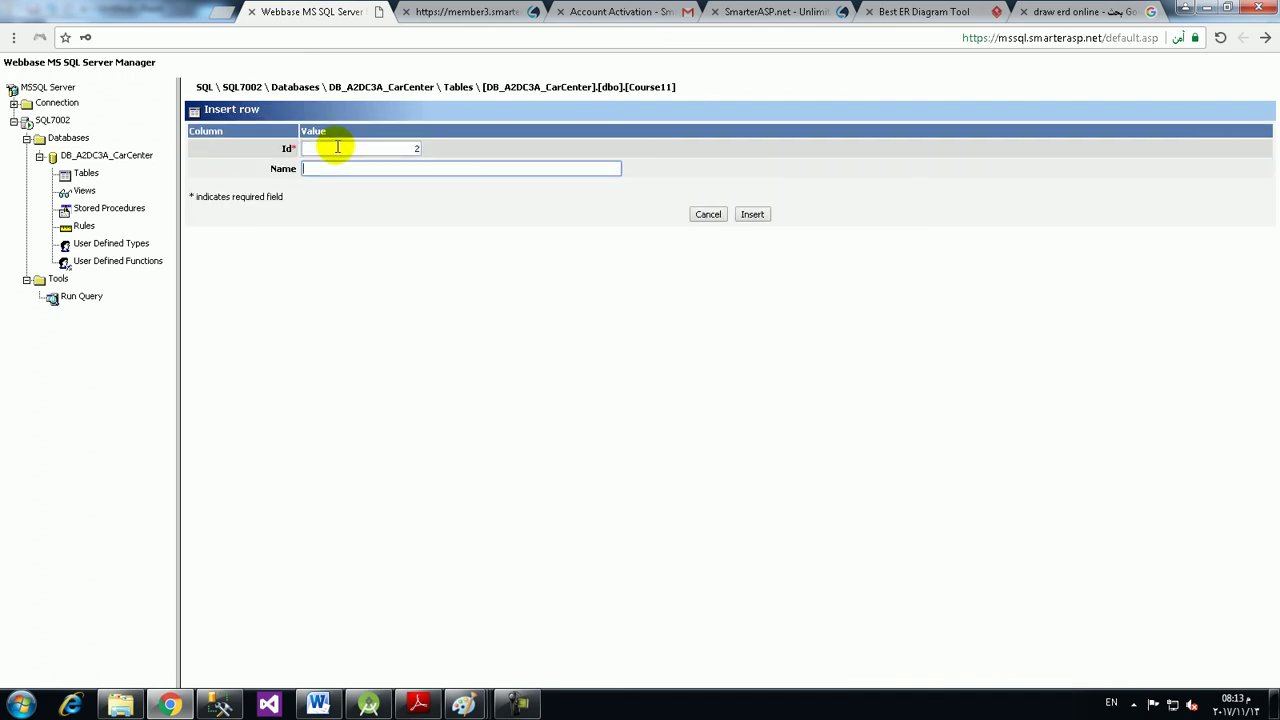
click(750, 215)
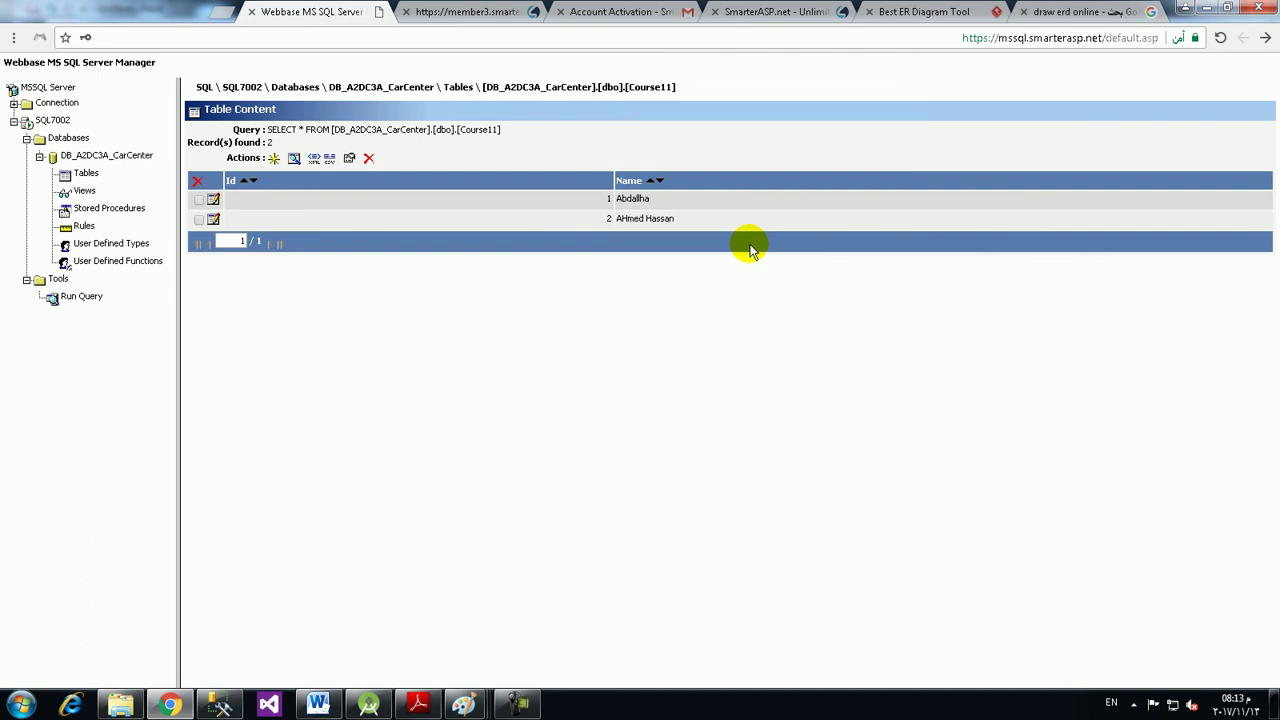
click(220, 703)
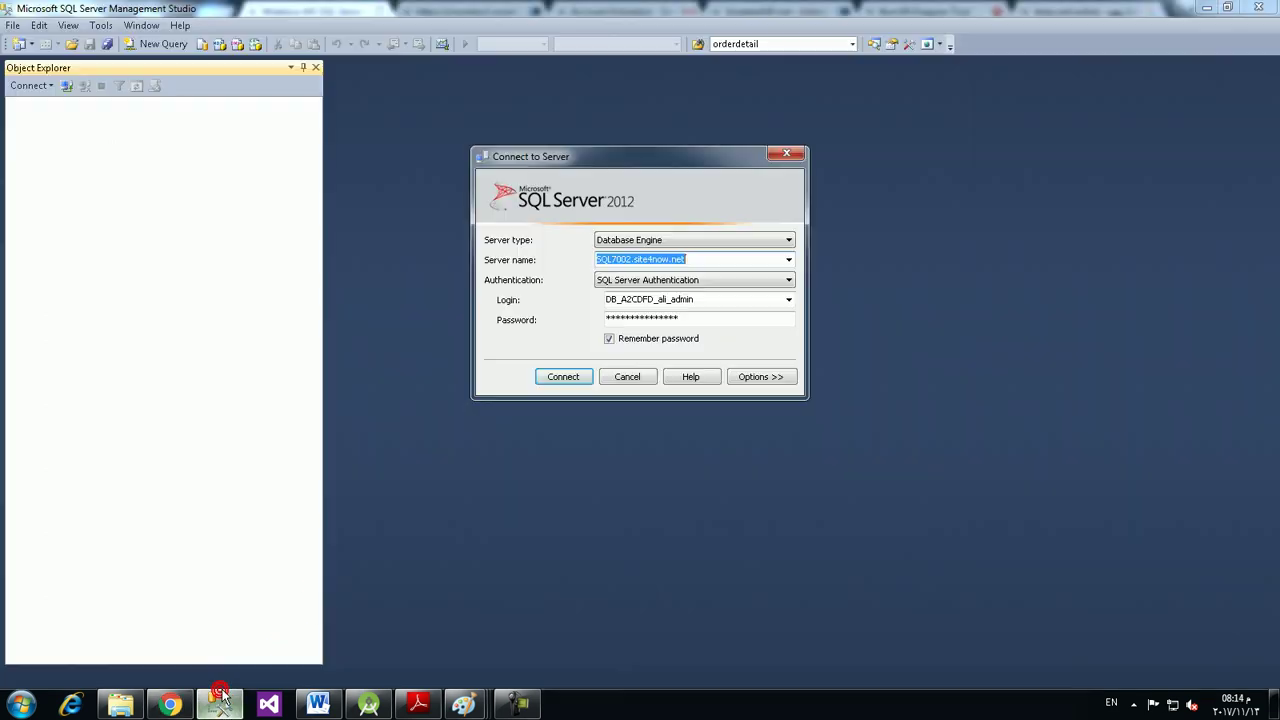